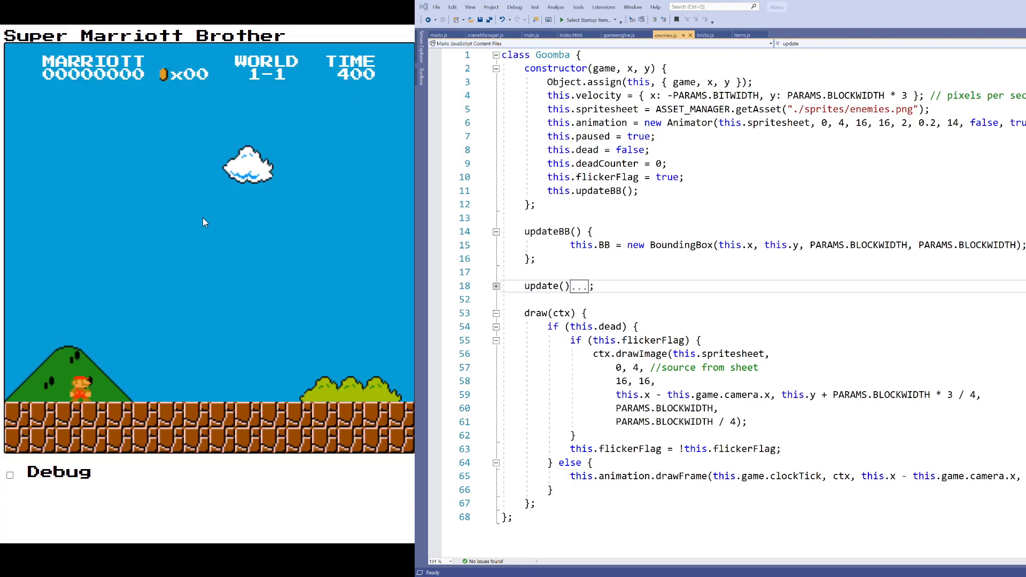
Play World 1-1, walking Mario left and jumping on the Goomba for 100 points
key(Right)
key(Right)
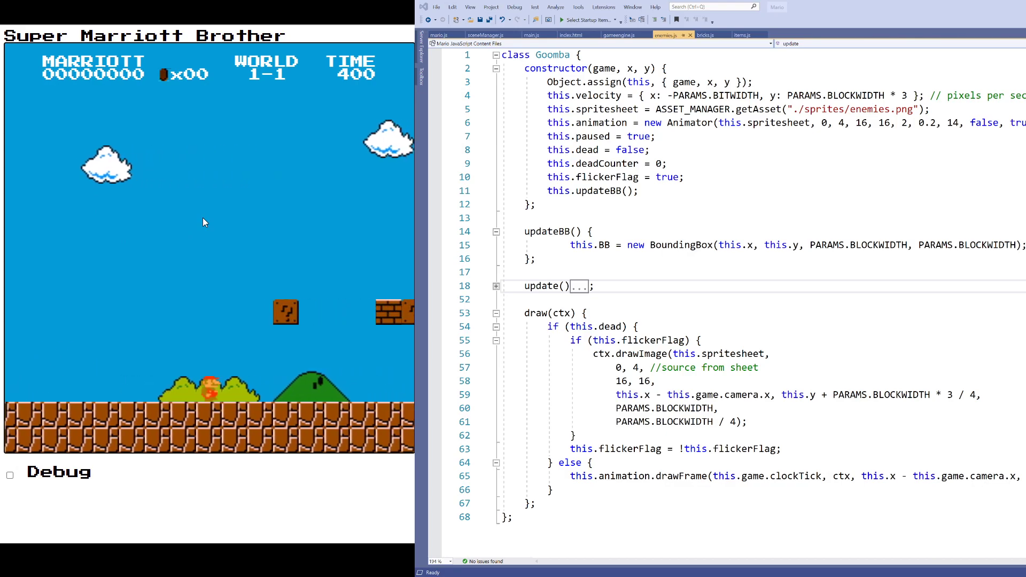
key(Left)
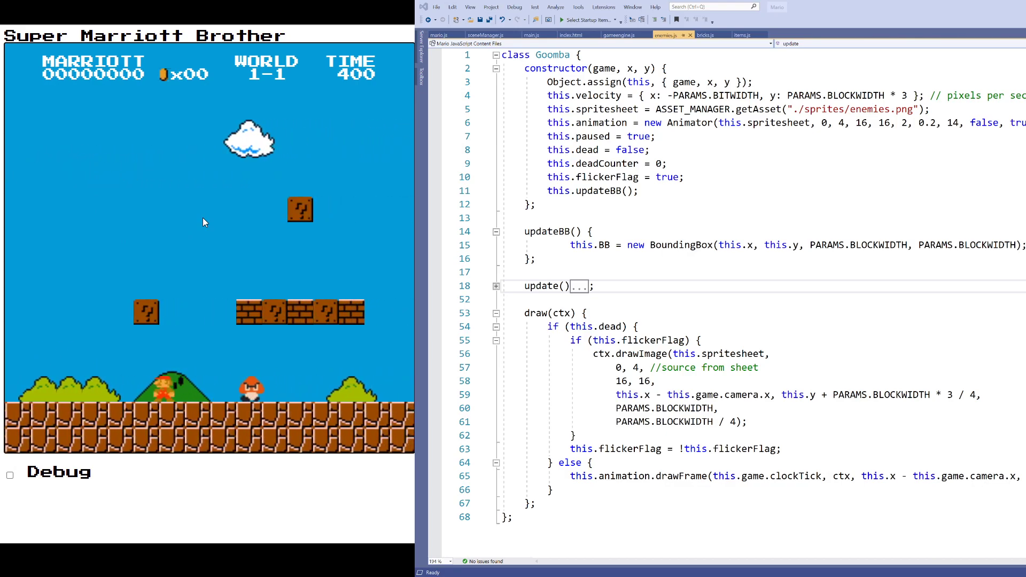
key(Left)
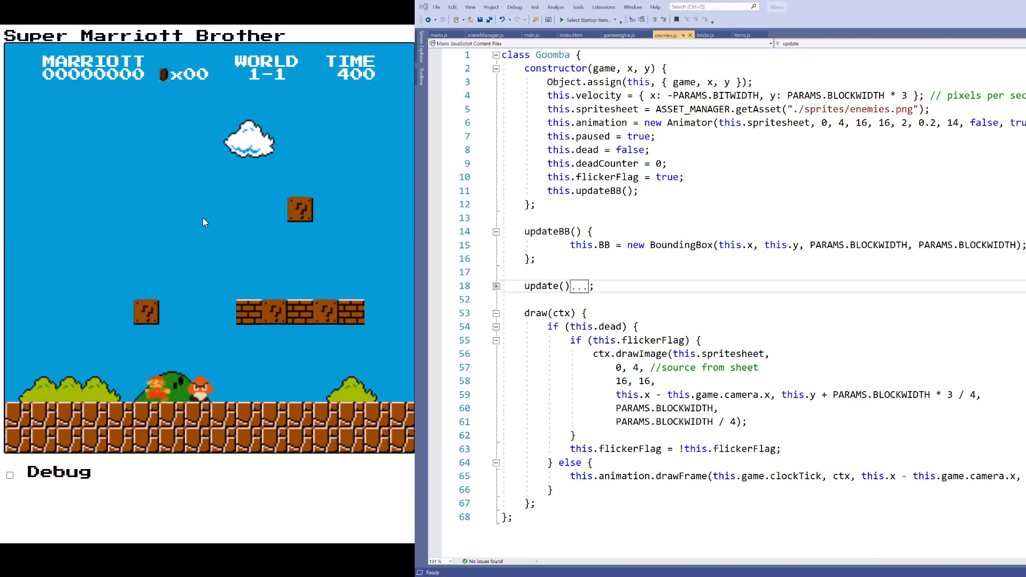
key(Left)
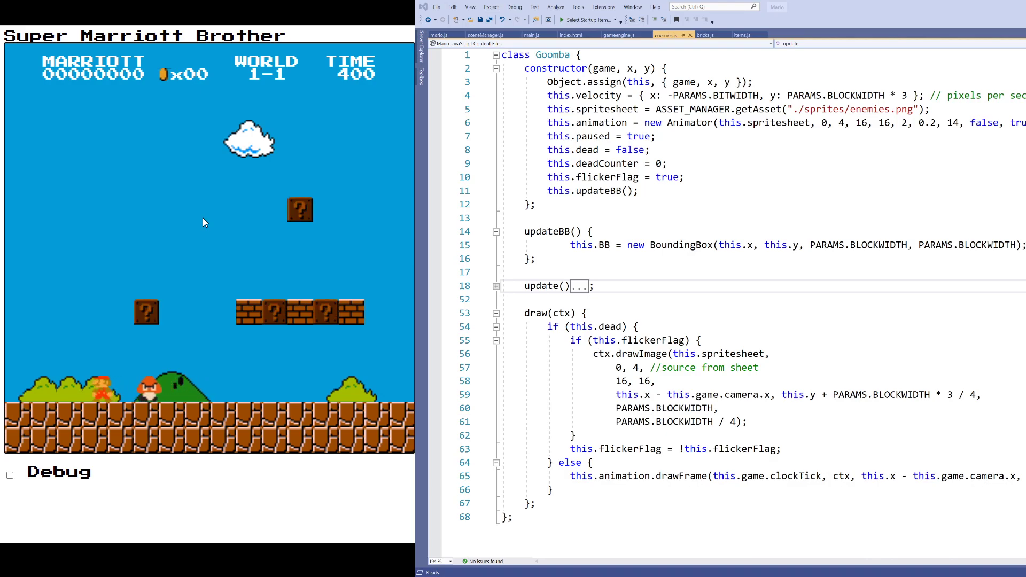
key(Left)
key(x)
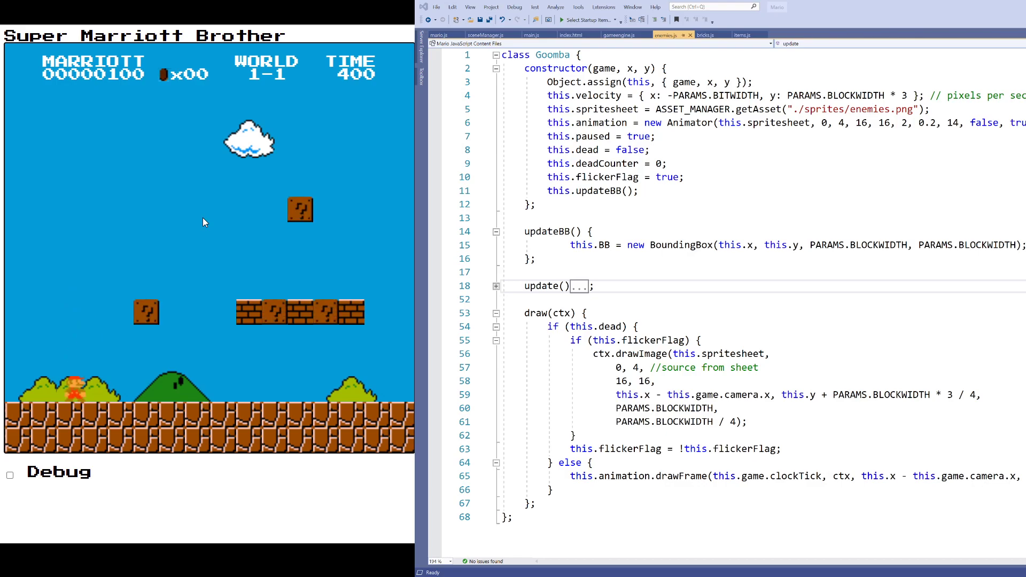
key(Right)
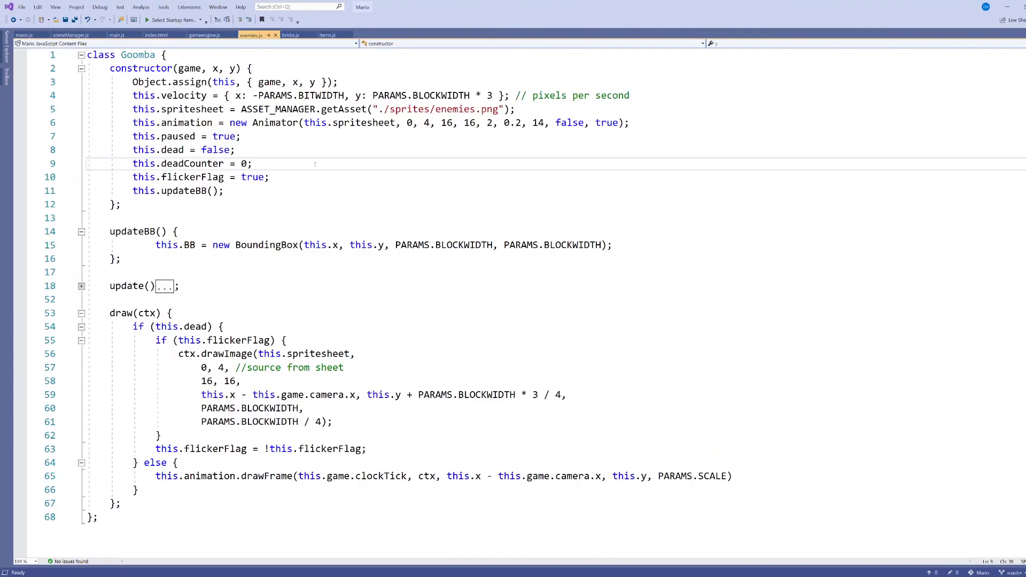
key(Up)
key(Up)
key(Up)
key(Up)
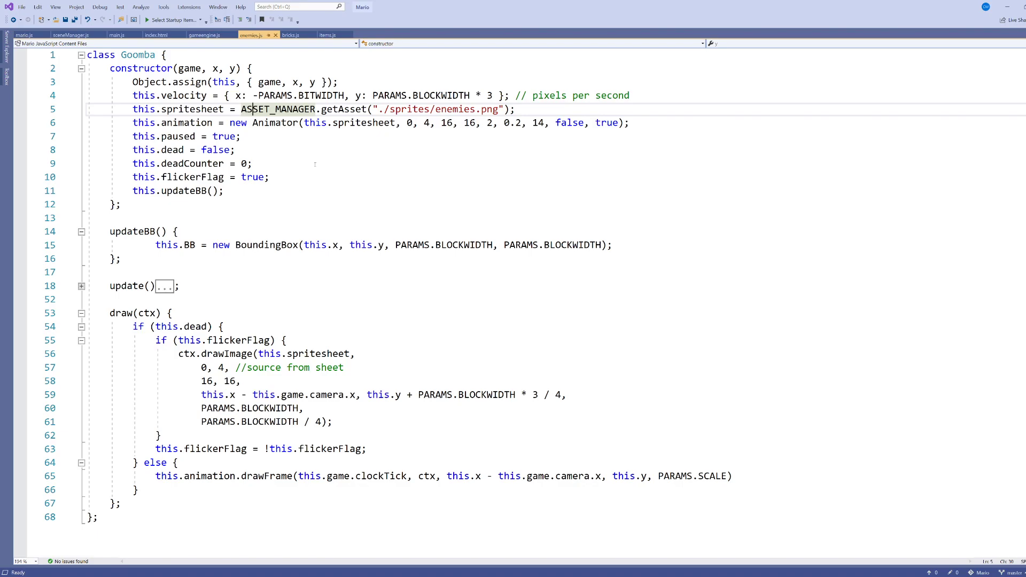
key(Down)
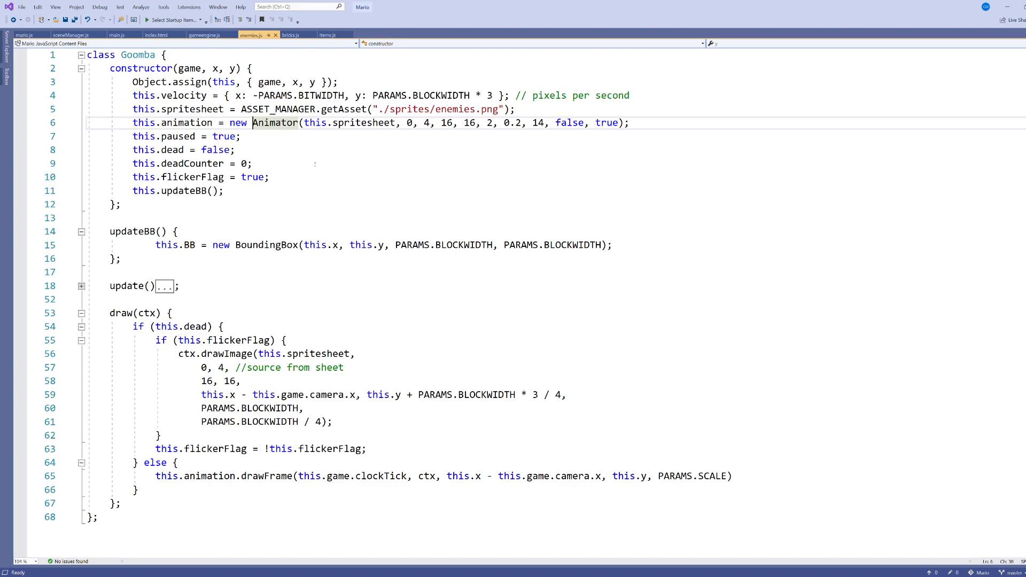
key(Down)
key(Down)
key(Down)
key(Down)
key(Down)
key(Down)
key(Down)
key(Down)
key(Down)
key(Down)
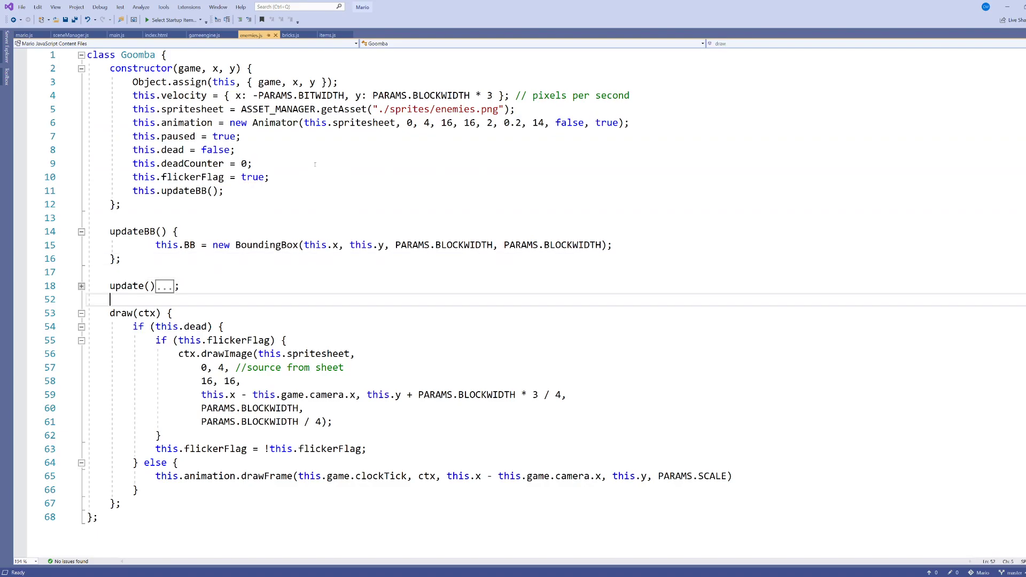
key(Down)
key(Down)
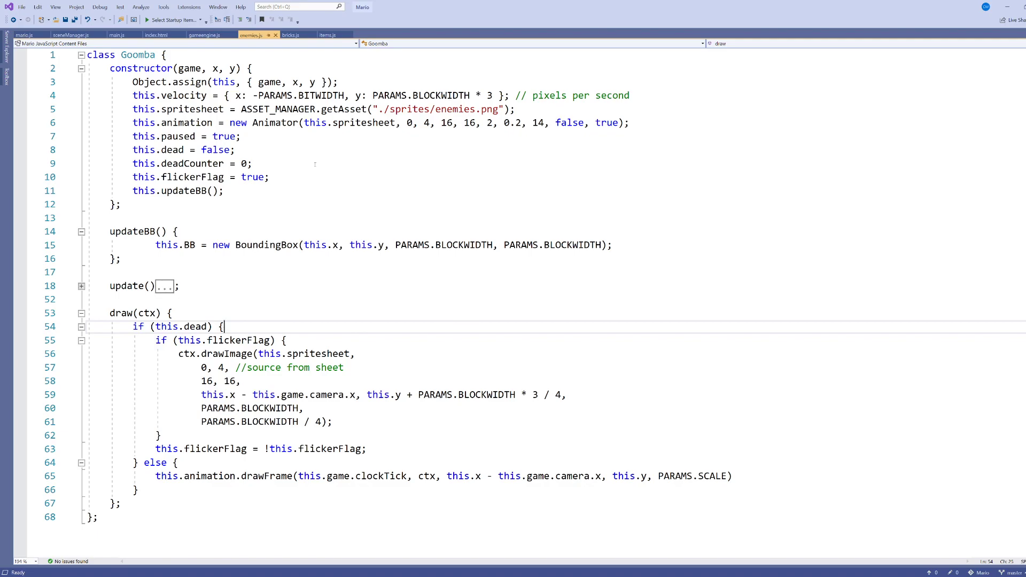
key(Up)
key(Up)
key(Up)
key(Up)
key(Up)
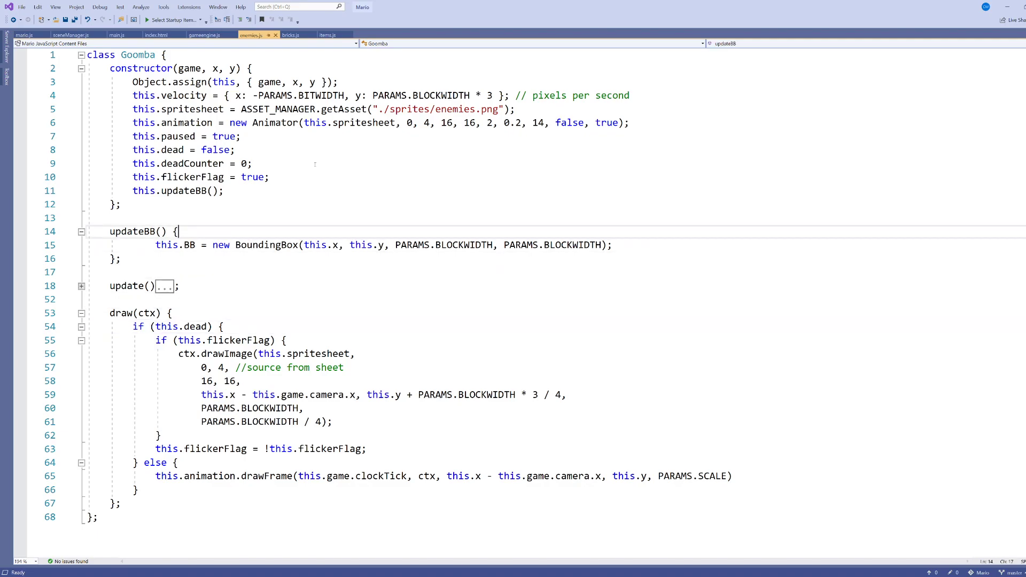
key(Up)
key(Up)
key(Up)
key(Up)
key(Up)
key(Up)
key(Up)
key(Up)
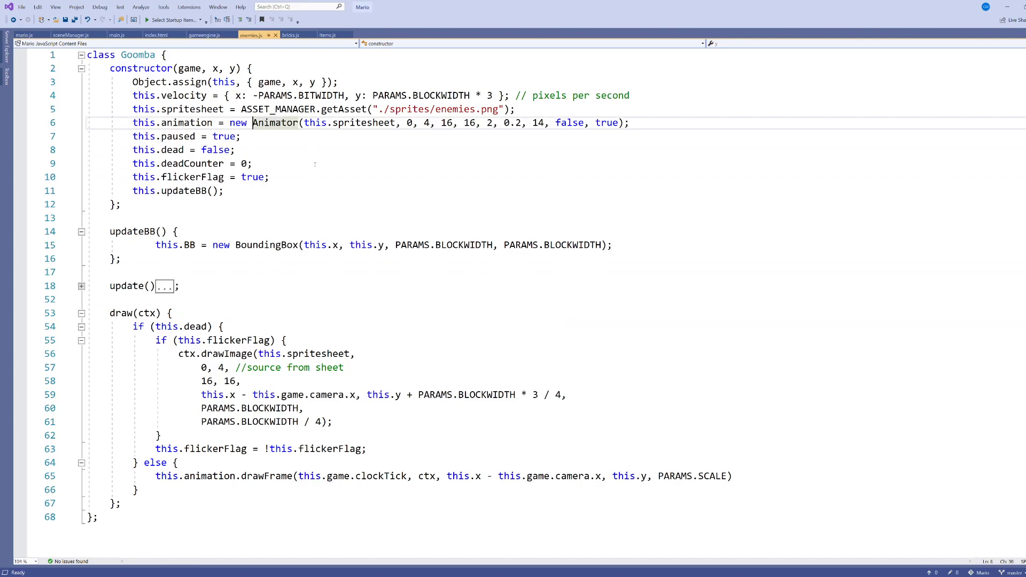
key(Right)
key(Right)
key(Right)
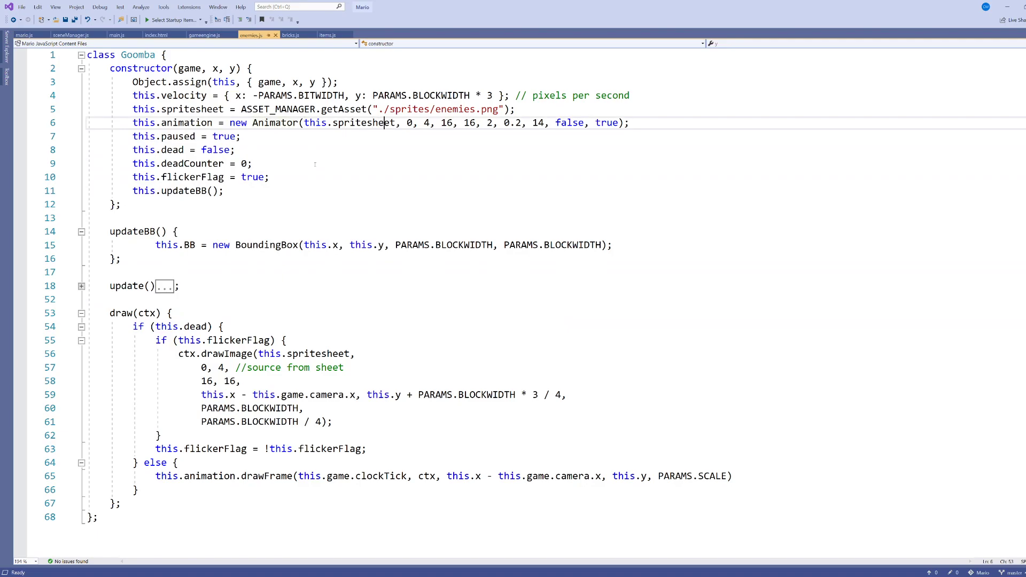
key(Right)
key(Right)
key(Right)
key(Right)
key(Right)
key(Left)
key(Left)
key(Left)
click(185, 463)
key(Down)
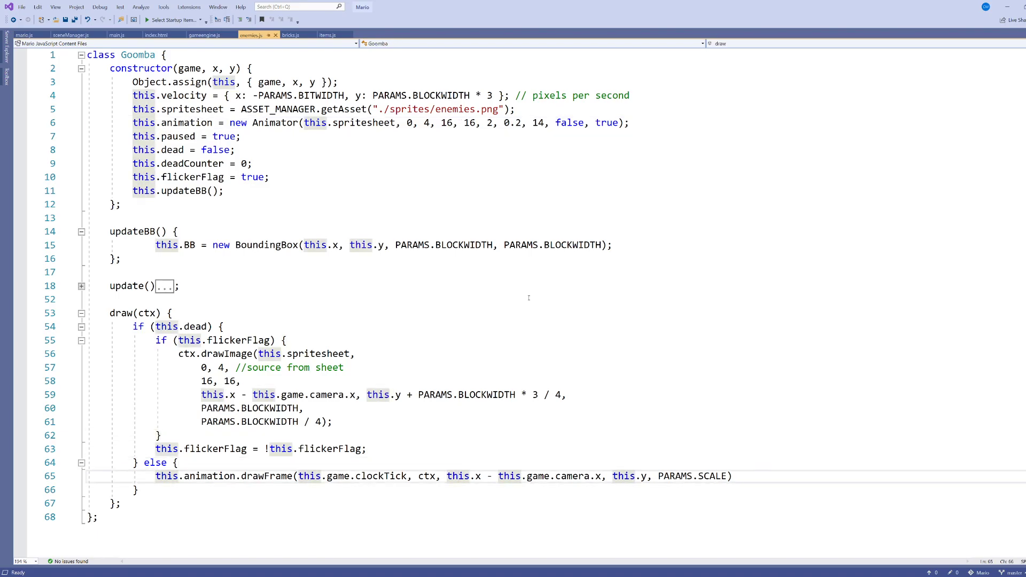
key(Up)
key(Down)
click(449, 327)
click(192, 462)
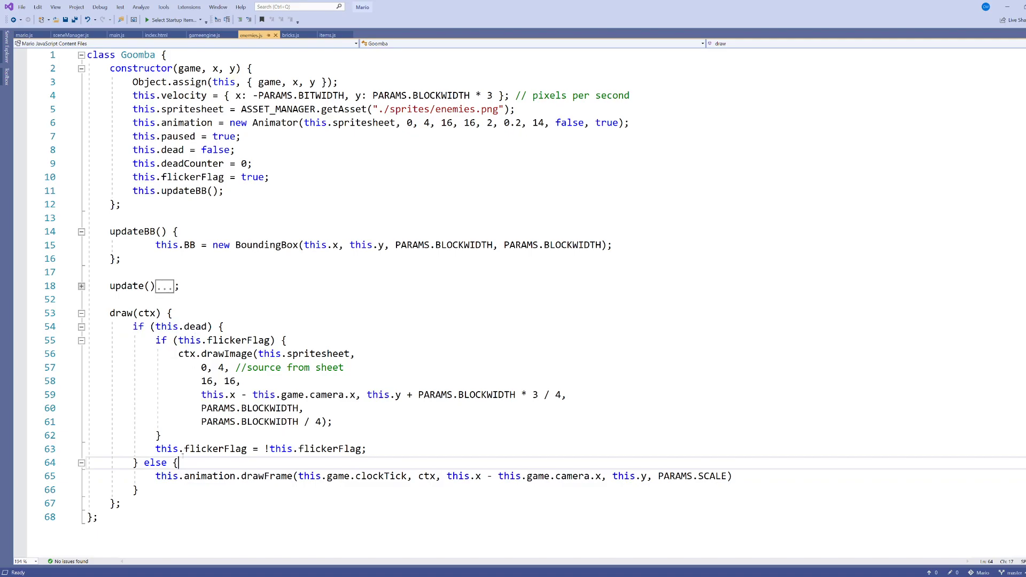
click(267, 476)
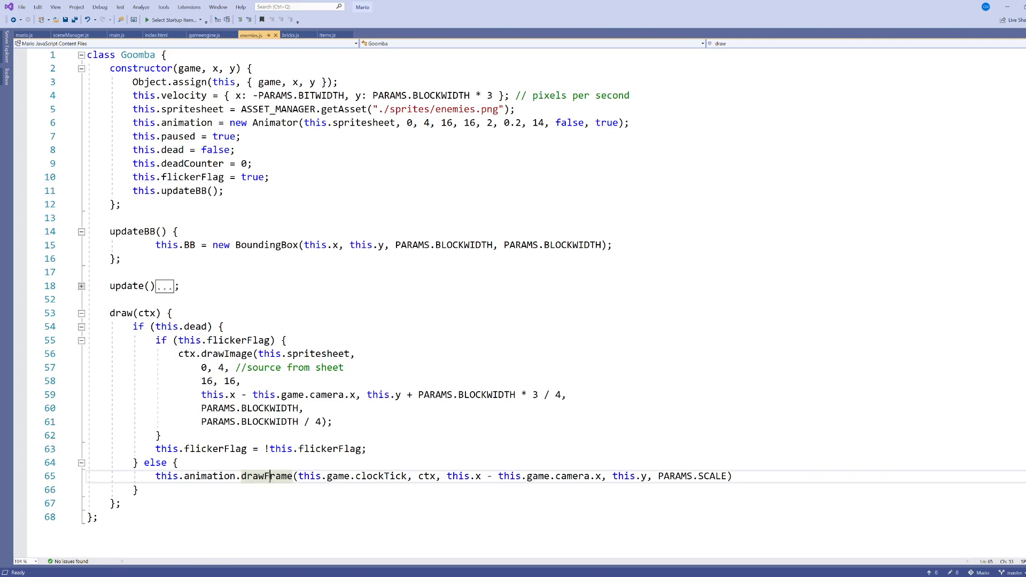
key(Up)
key(Up)
key(Up)
key(Up)
key(Up)
key(Up)
key(Up)
key(Up)
key(Up)
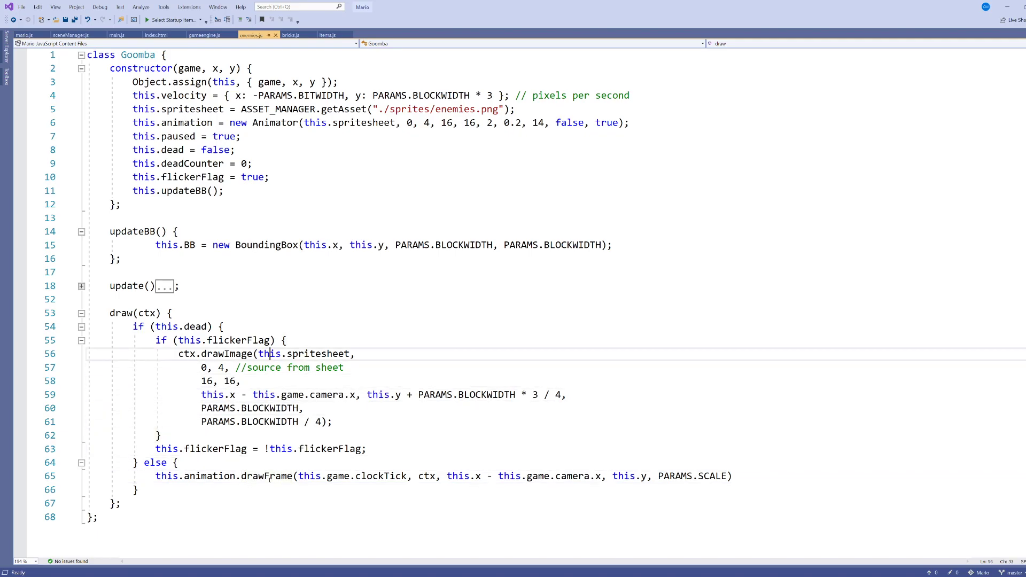
key(Up)
key(Up)
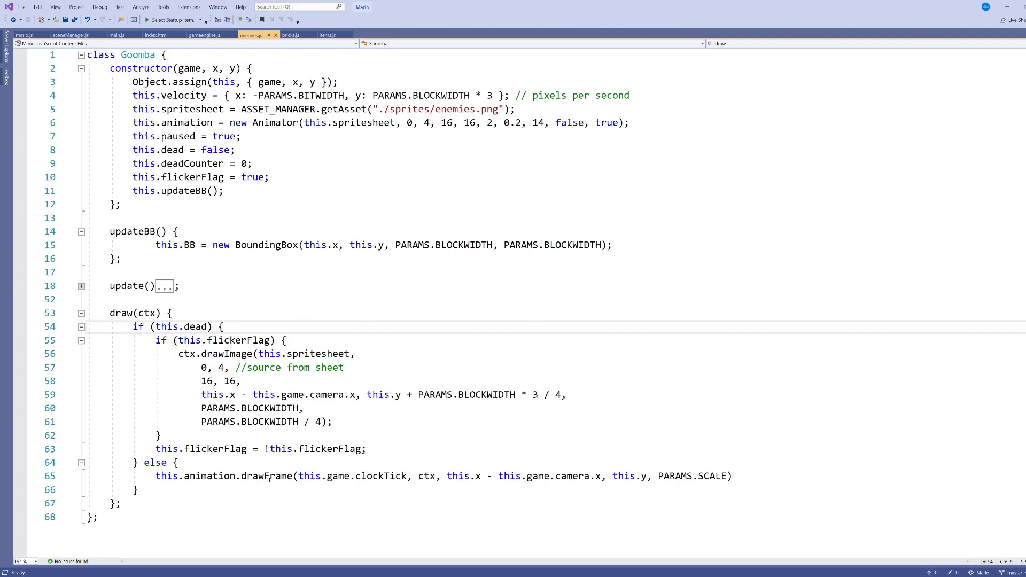
Review the dead-state flickerFlag check and the flicker drawImage call in draw(ctx)
key(Down)
key(Up)
key(Left)
key(Left)
key(Down)
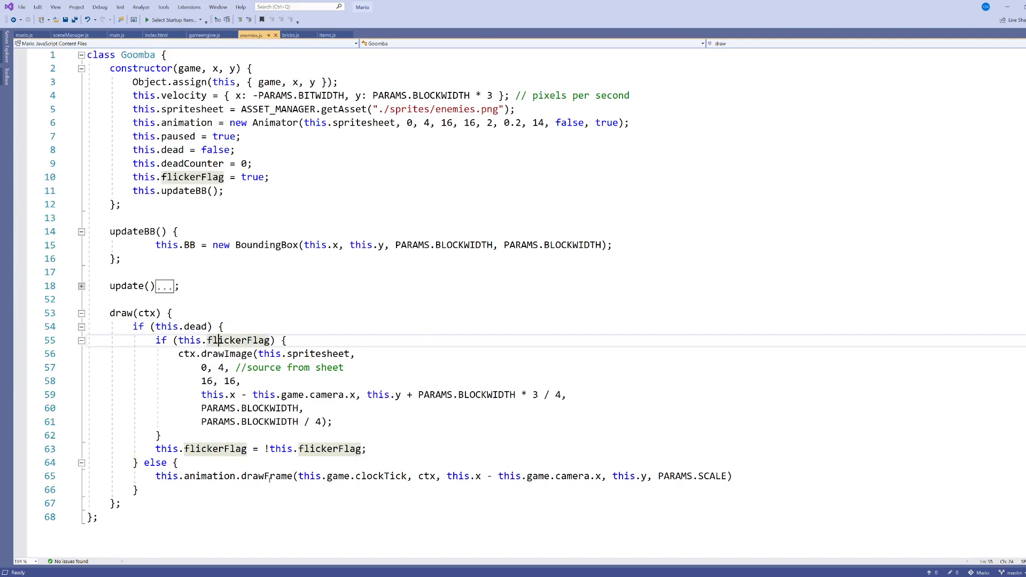
key(End)
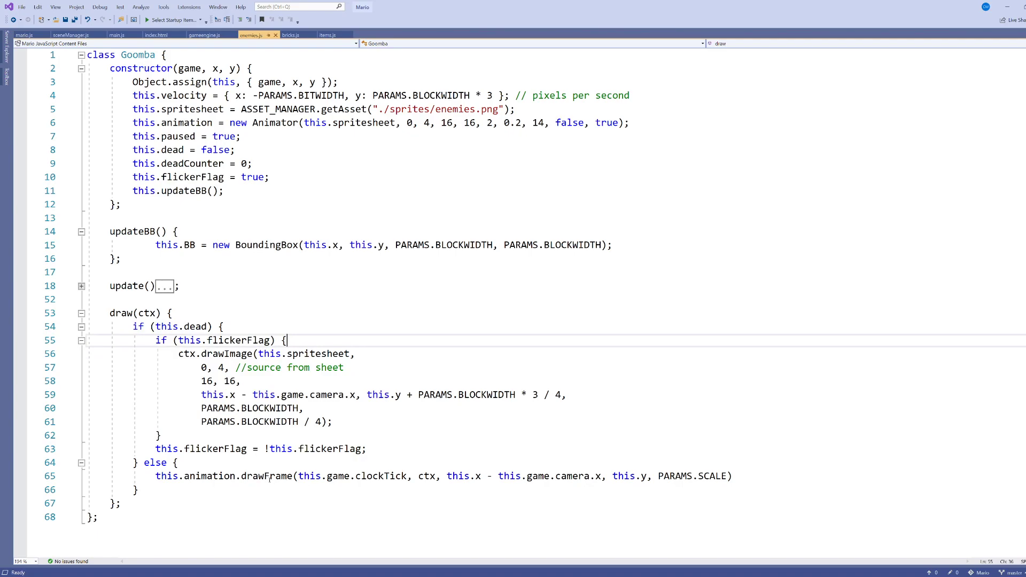
key(Down)
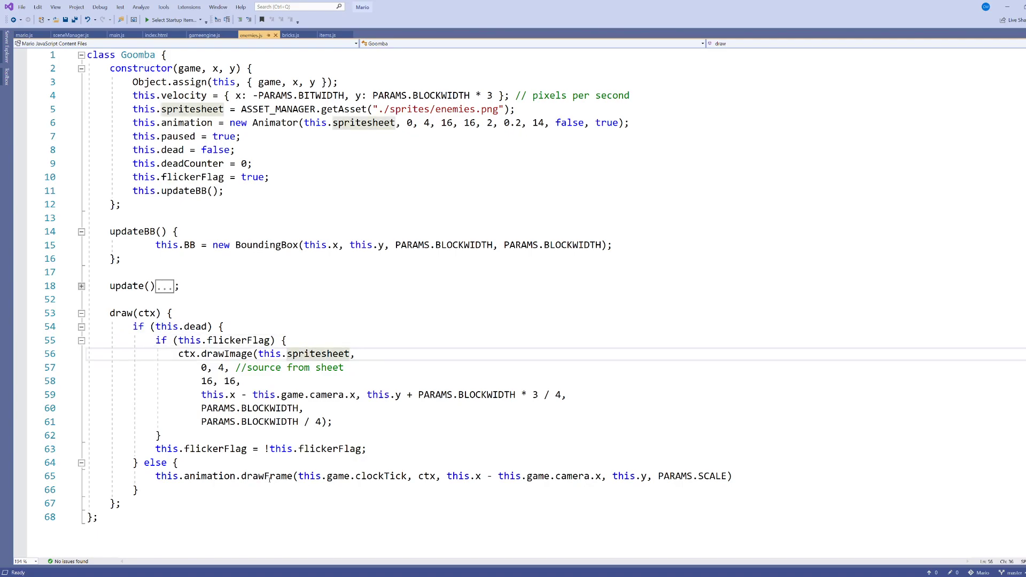
key(Down)
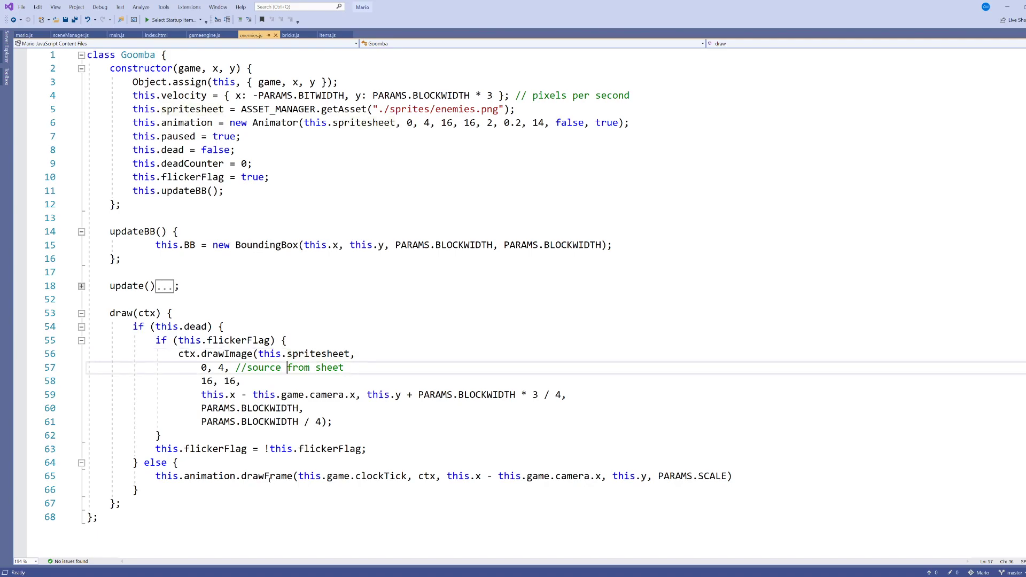
key(Down)
key(Down)
key(Up)
key(Up)
key(Up)
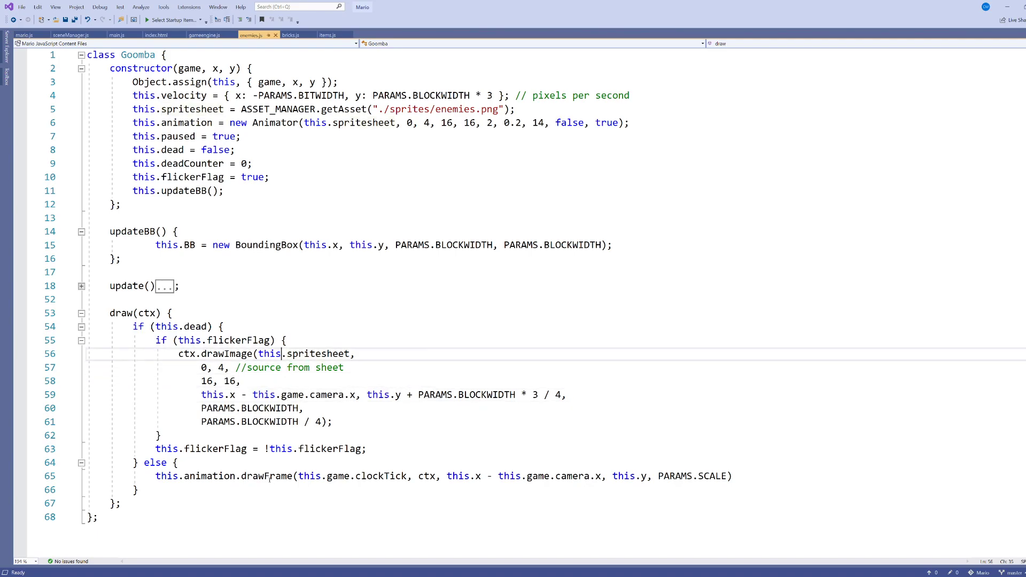
key(Left)
key(Left)
key(Left)
Step through the drawImage source coordinates, destination position and width arguments
key(Down)
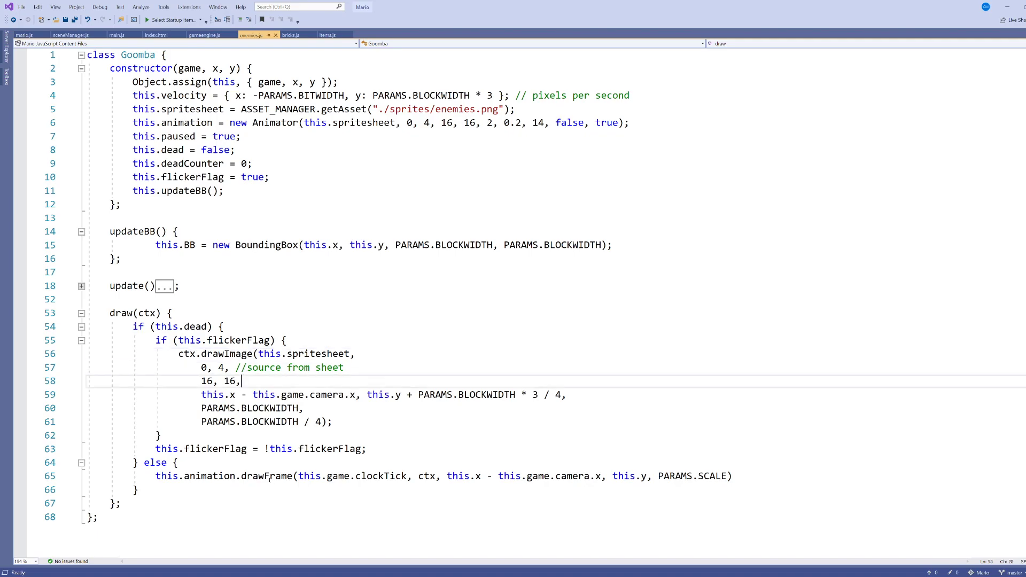
key(Down)
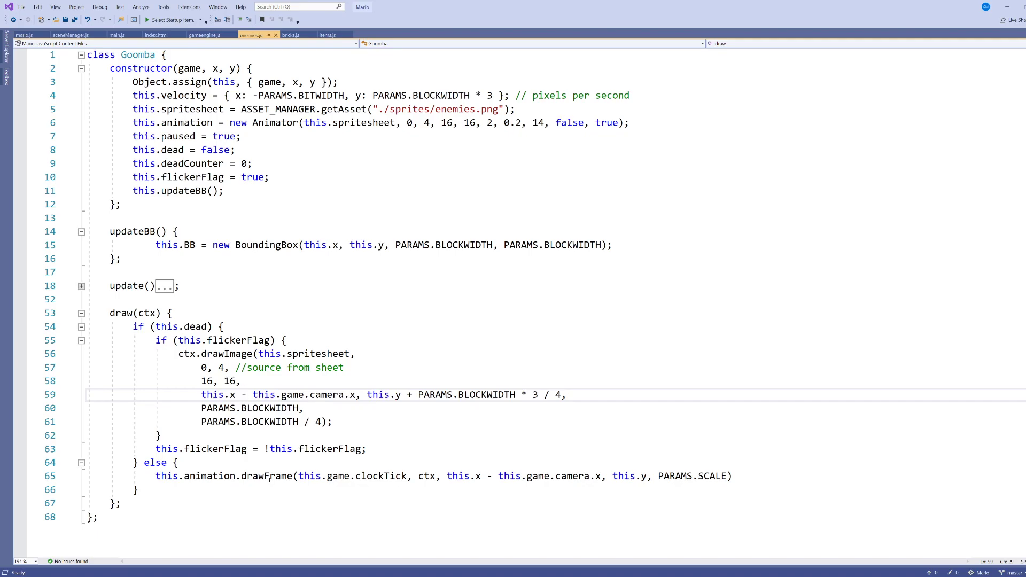
key(Right)
key(Right)
key(Right)
key(Right)
key(Right)
key(Right)
key(Down)
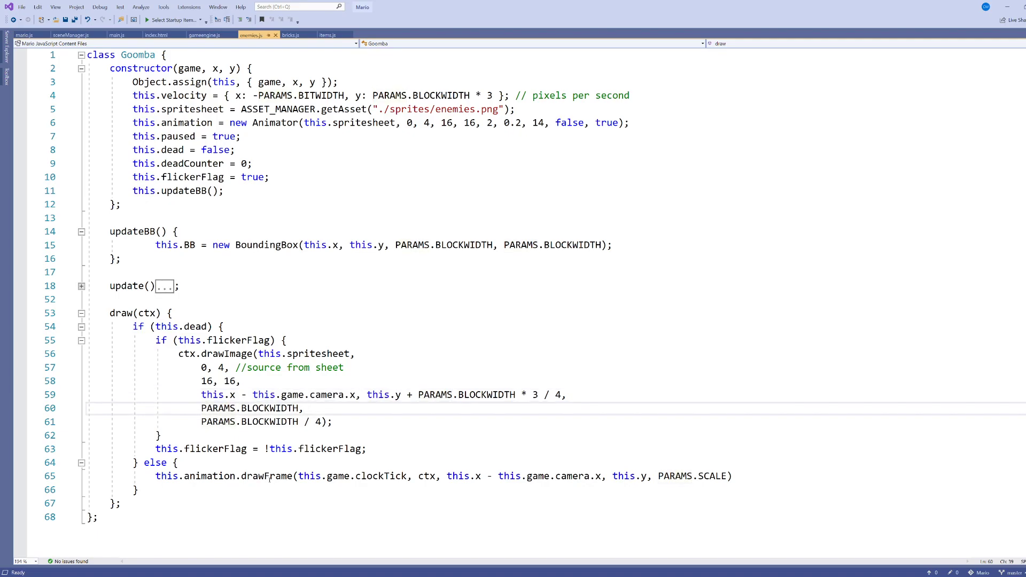
key(Down)
key(Up)
key(Up)
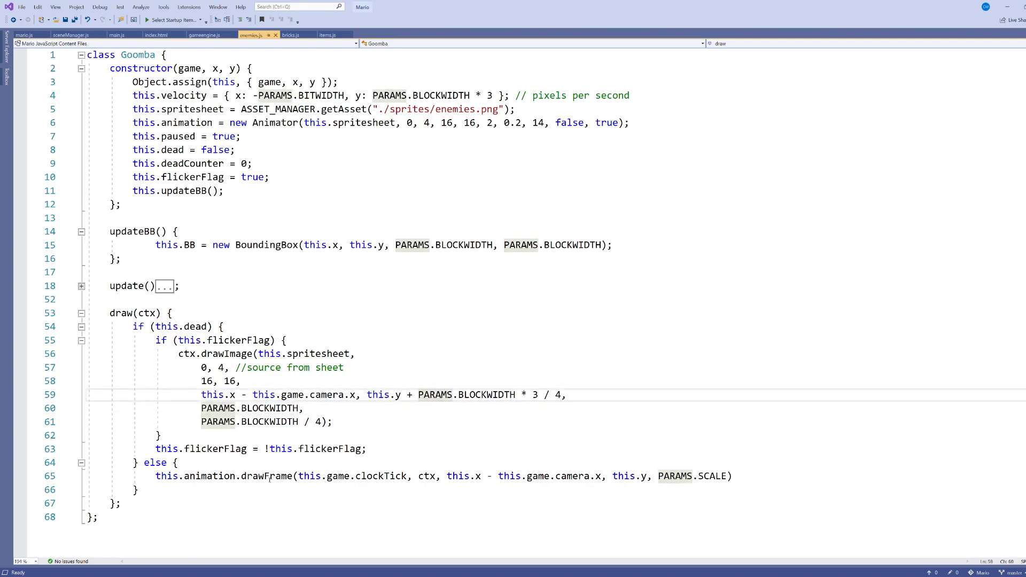
key(Down)
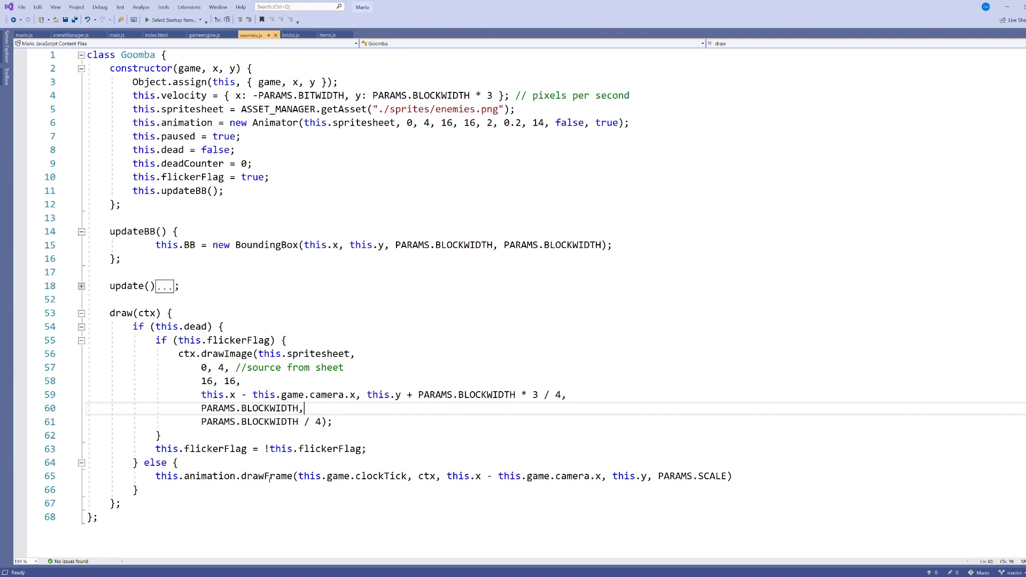
Revisit the drawImage call and the flickerFlag toggle line below it
key(Up)
key(Up)
key(Up)
key(Up)
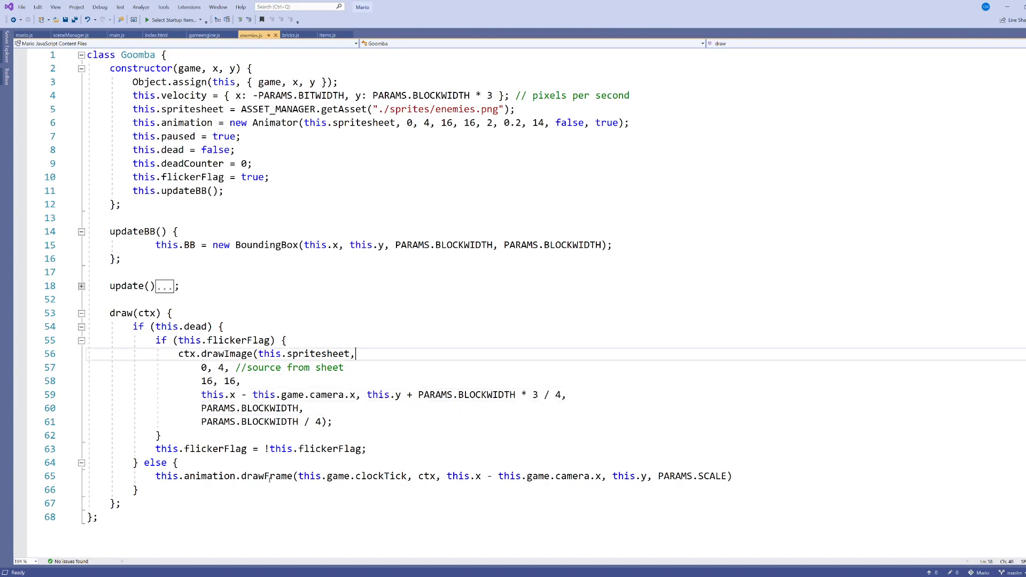
key(Up)
key(Down)
key(Down)
key(End)
key(Down)
key(Down)
key(Down)
key(Down)
key(Down)
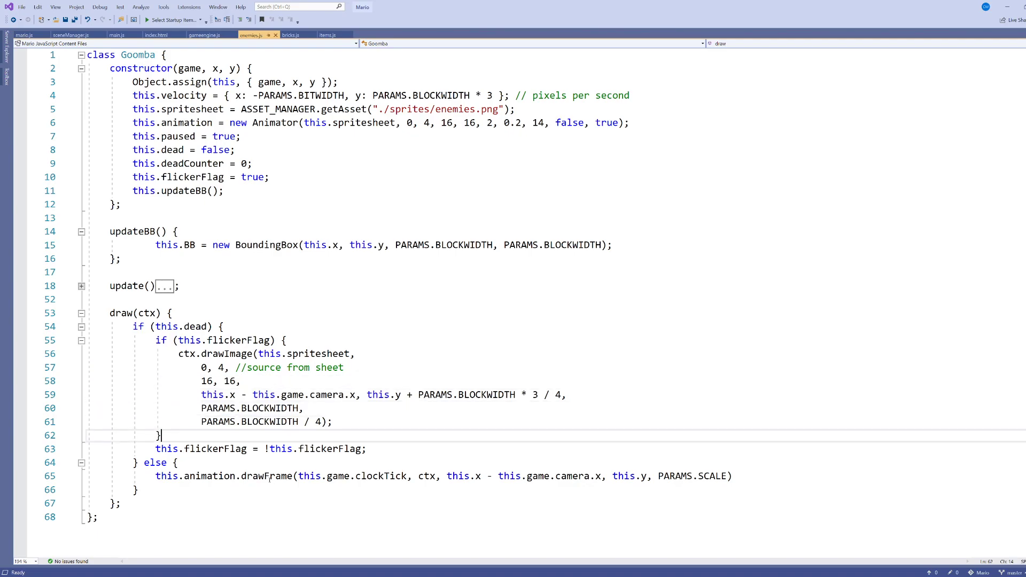
key(Down)
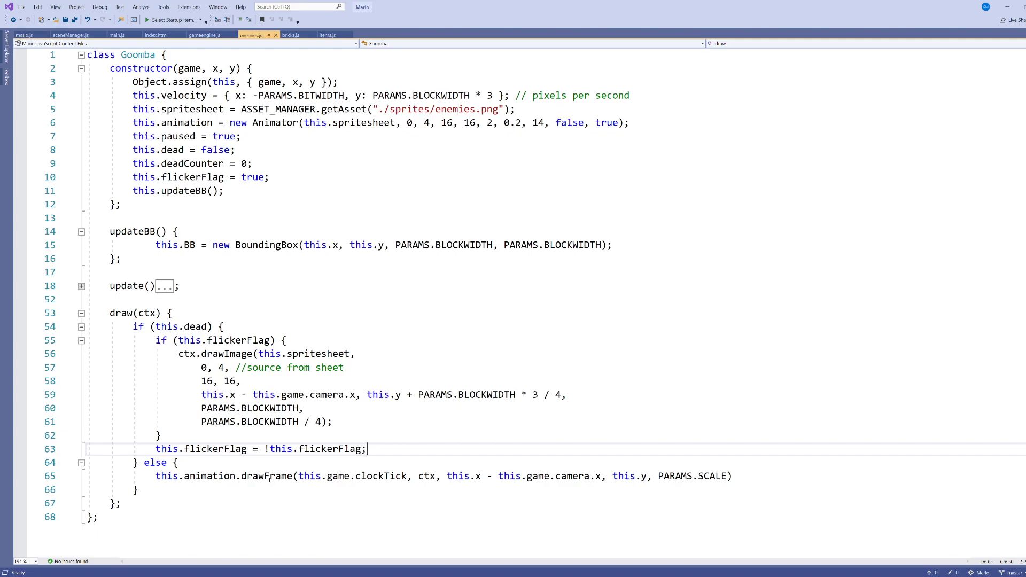
key(Up)
key(Up)
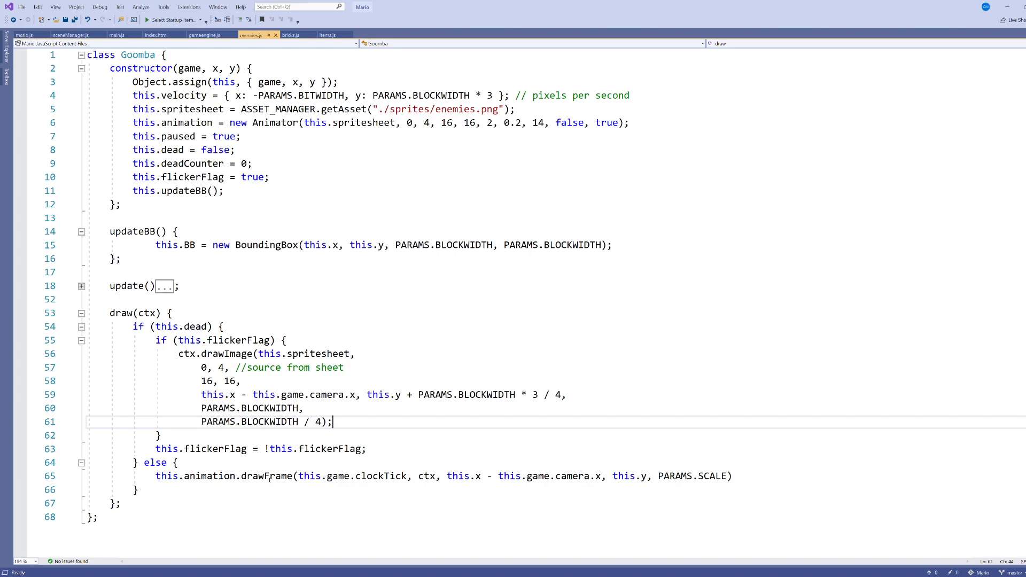
Paste a copy of the Goomba class after line 68 and rename it Koopa
click(149, 528)
key(Return)
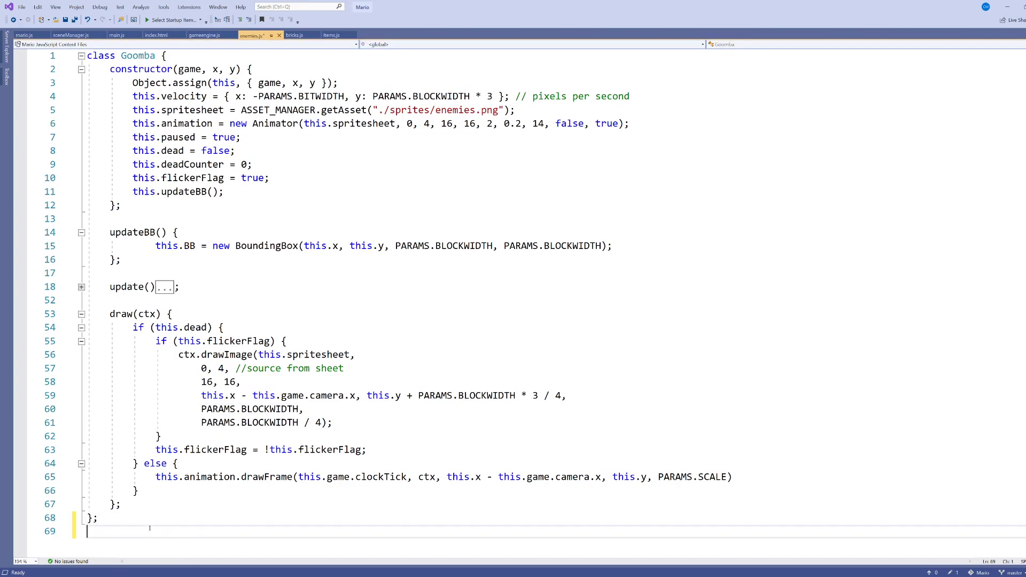
key(BackSpace)
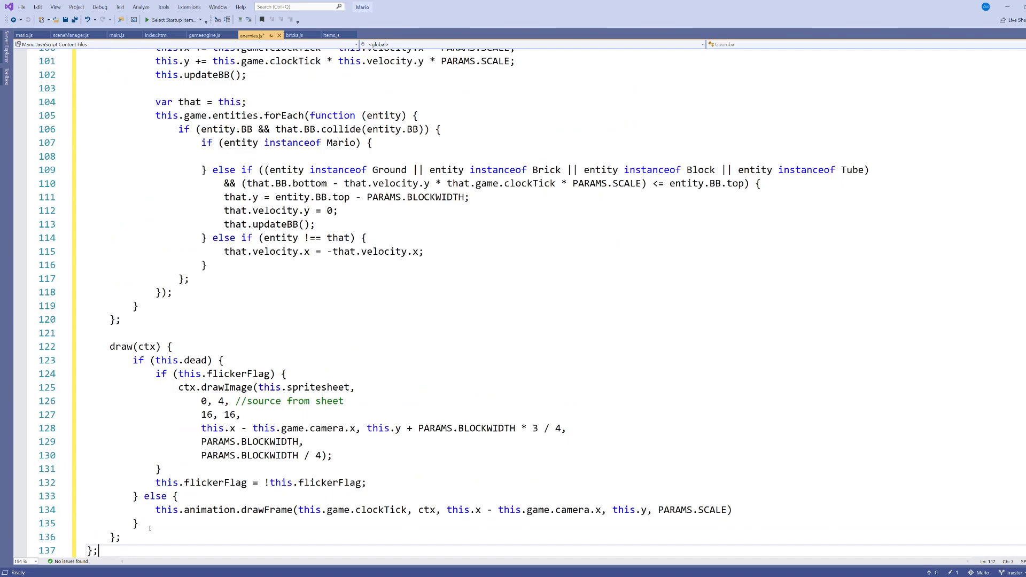
scroll(149, 528, up, 2)
scroll(151, 505, up, 3)
scroll(154, 470, up, 4)
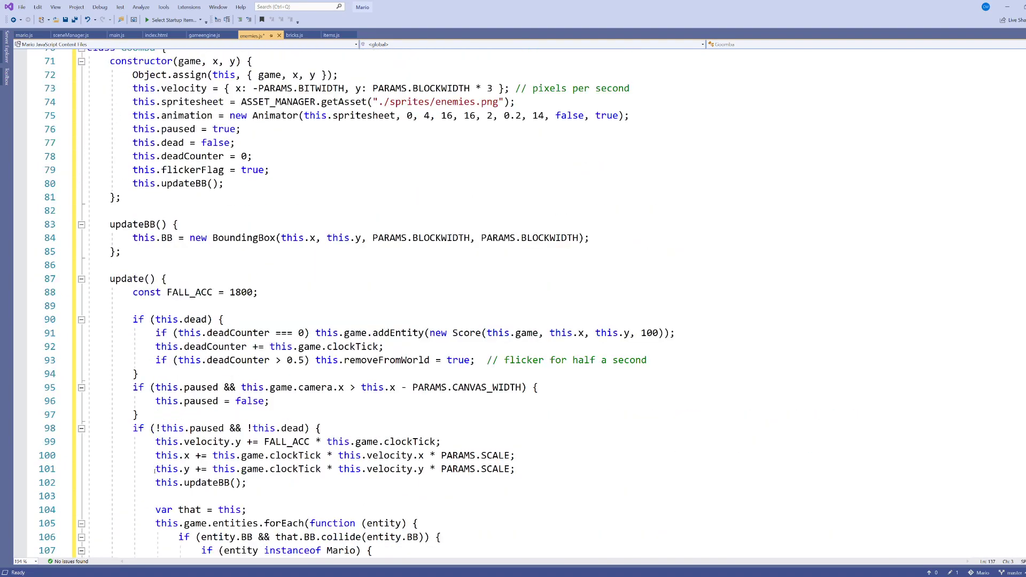
scroll(155, 469, up, 3)
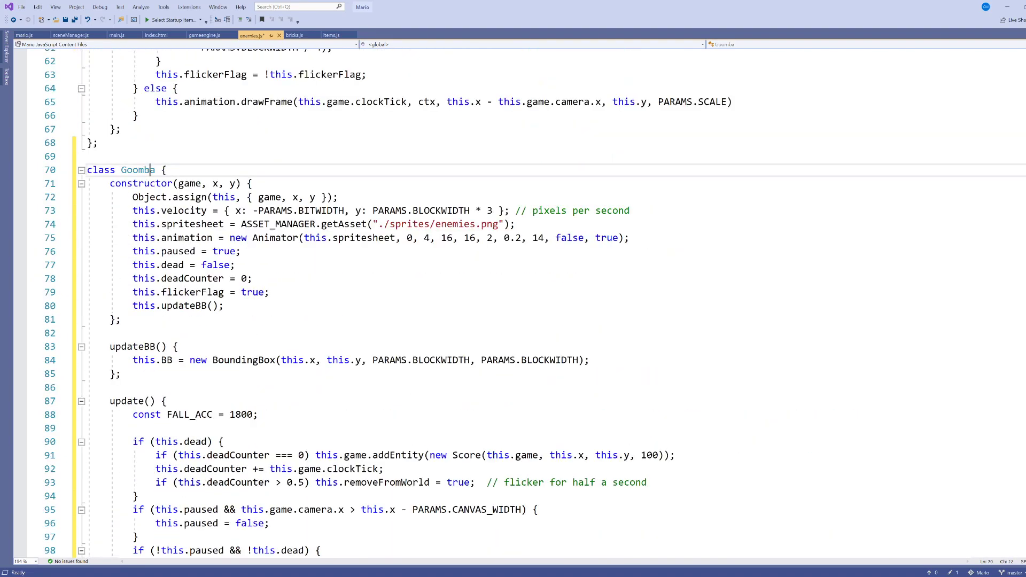
double_click(144, 170)
text(Koo)
text(pa)
click(227, 171)
scroll(227, 170, down, 7)
scroll(227, 170, down, 1)
scroll(226, 171, down, 6)
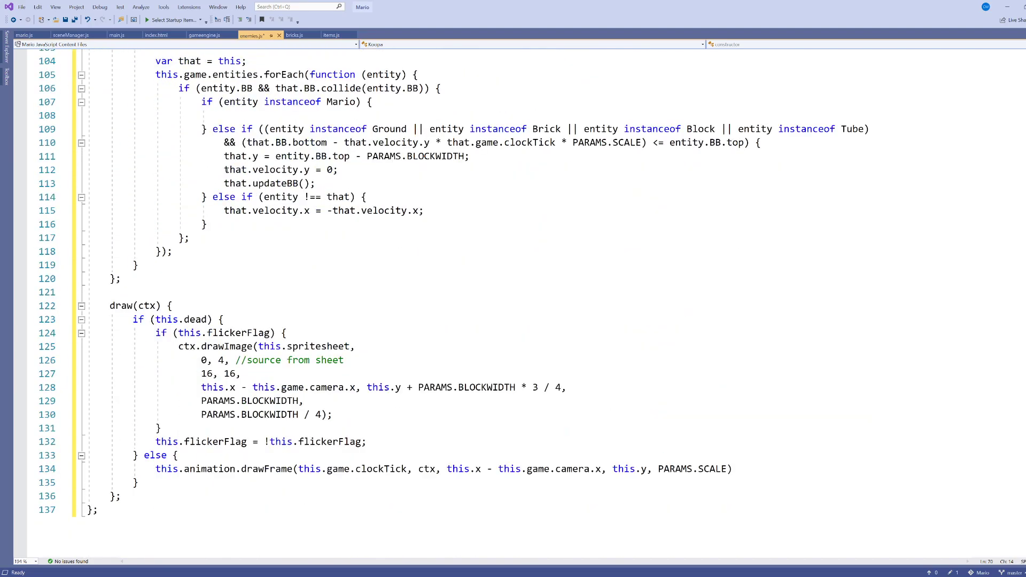
Fold the Koopa draw method and open sceneManager.js at loadLevelOne's Goomba spawns
click(81, 306)
click(70, 34)
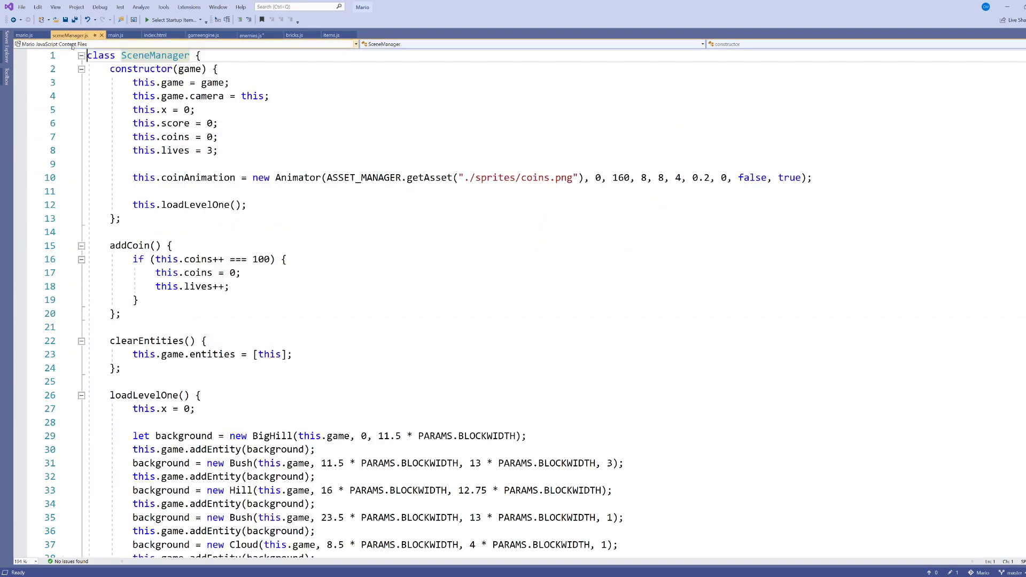
scroll(340, 291, down, 2)
scroll(341, 290, down, 4)
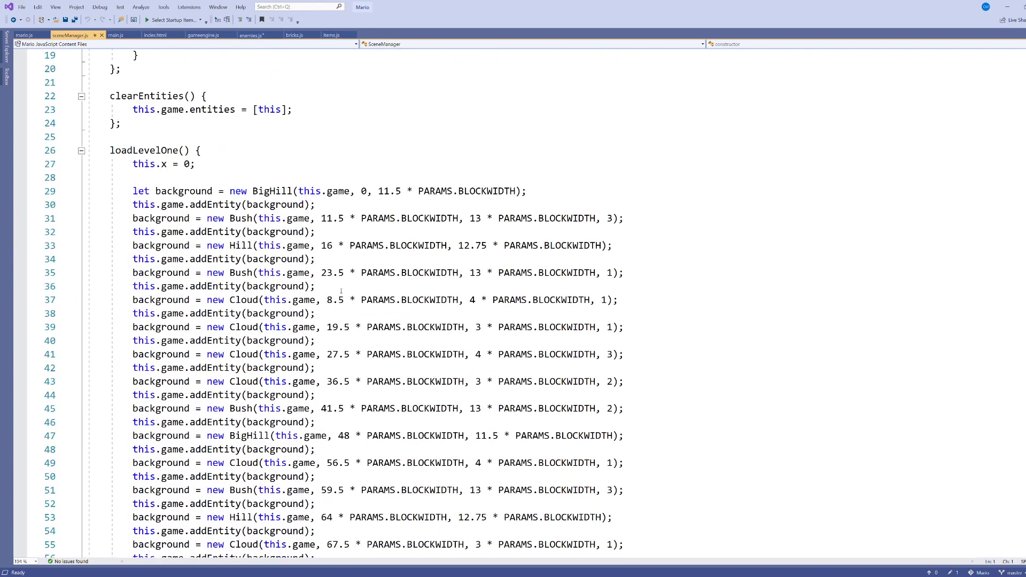
scroll(341, 291, up, 4)
scroll(341, 290, down, 3)
scroll(341, 290, down, 2)
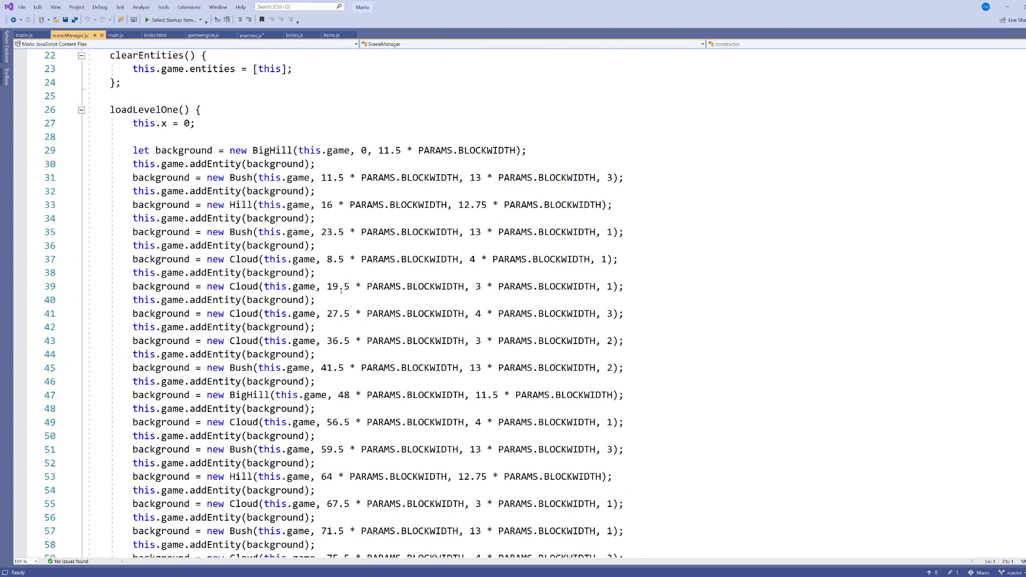
scroll(341, 291, down, 4)
scroll(341, 290, down, 1)
scroll(341, 290, down, 6)
scroll(340, 291, down, 8)
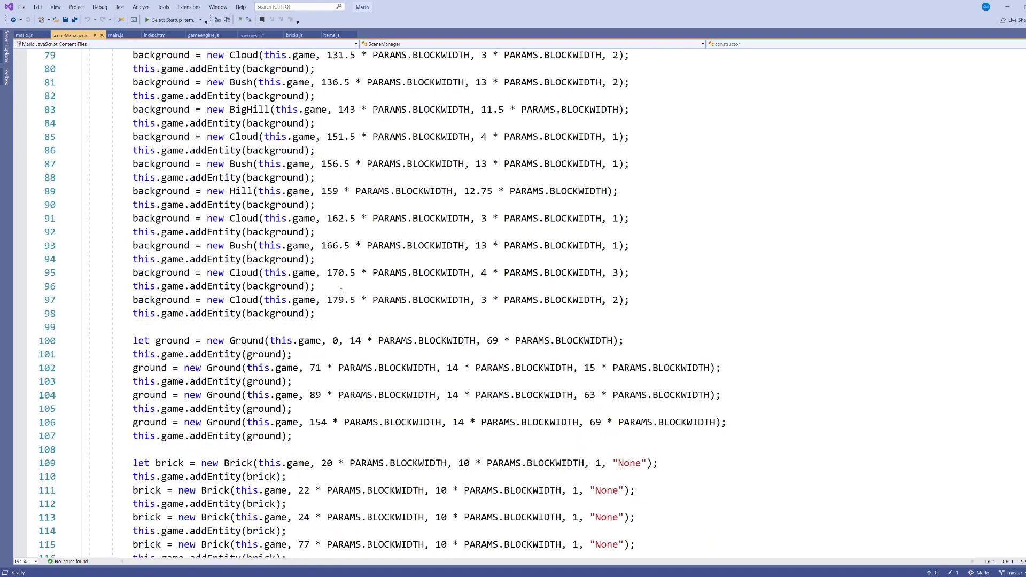
scroll(340, 290, down, 6)
scroll(340, 291, down, 1)
scroll(341, 290, up, 1)
scroll(340, 290, up, 16)
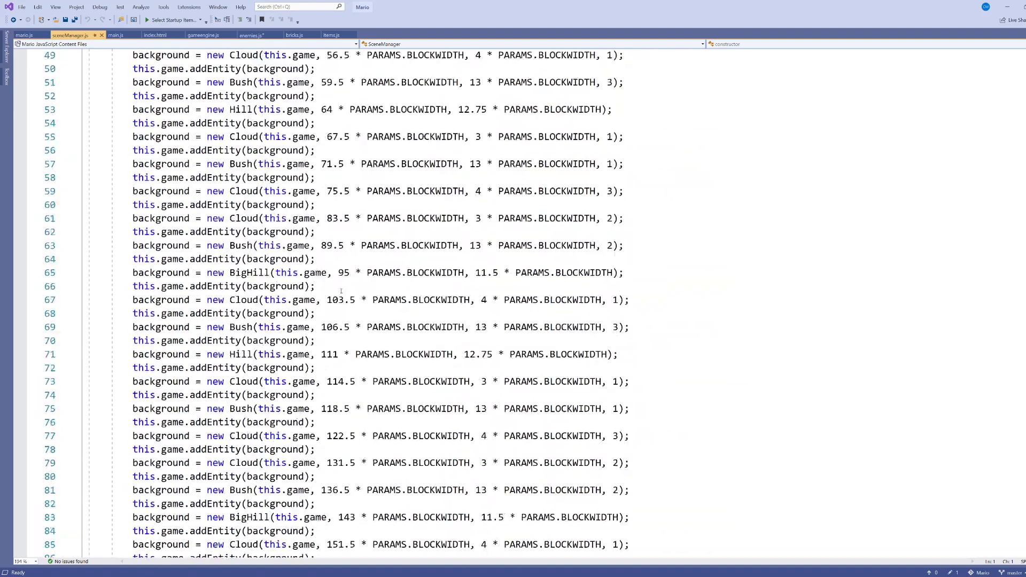
scroll(341, 291, up, 3)
scroll(341, 291, up, 5)
scroll(341, 290, up, 4)
scroll(341, 290, down, 1)
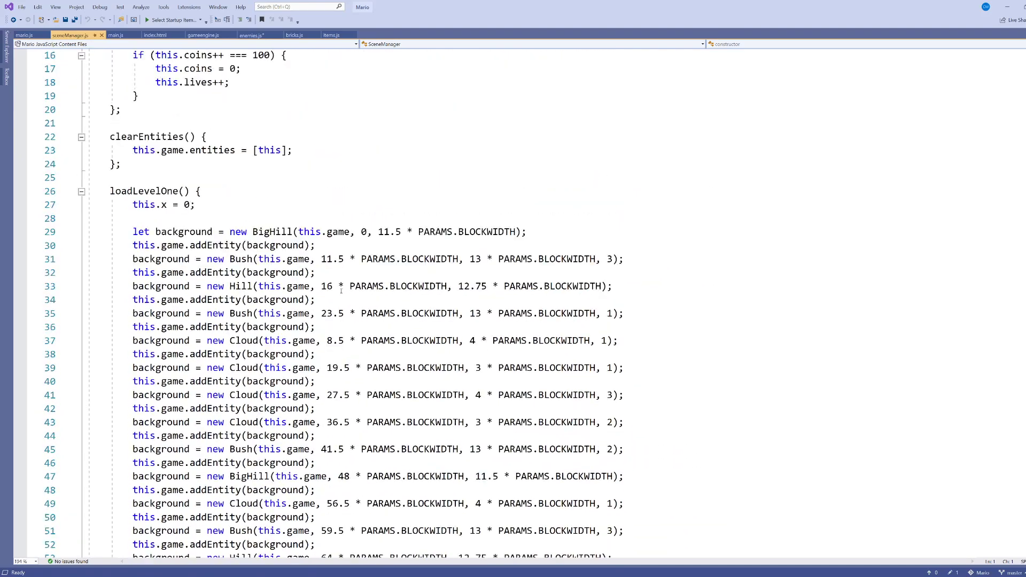
scroll(341, 290, down, 2)
scroll(341, 290, down, 1)
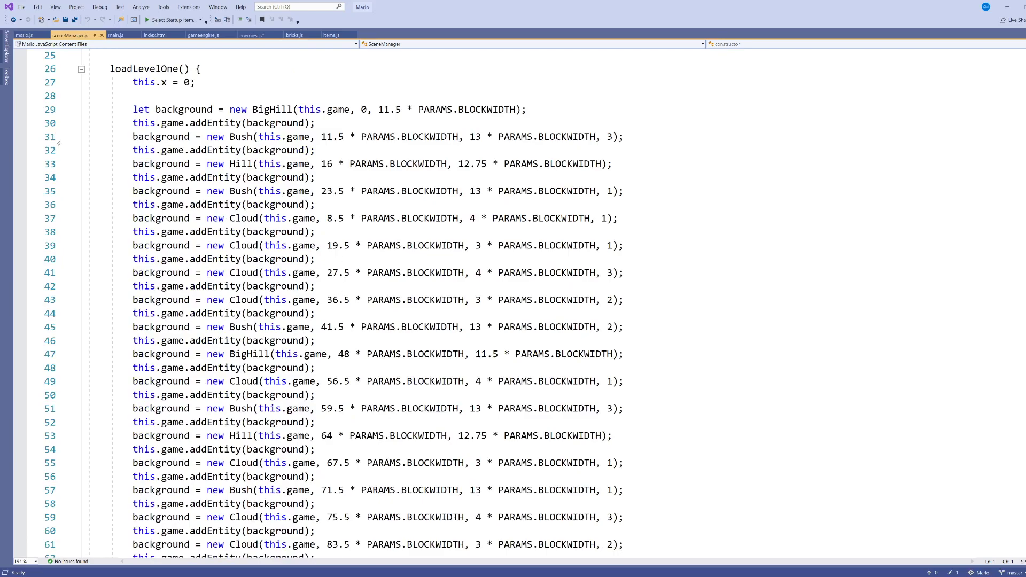
click(214, 68)
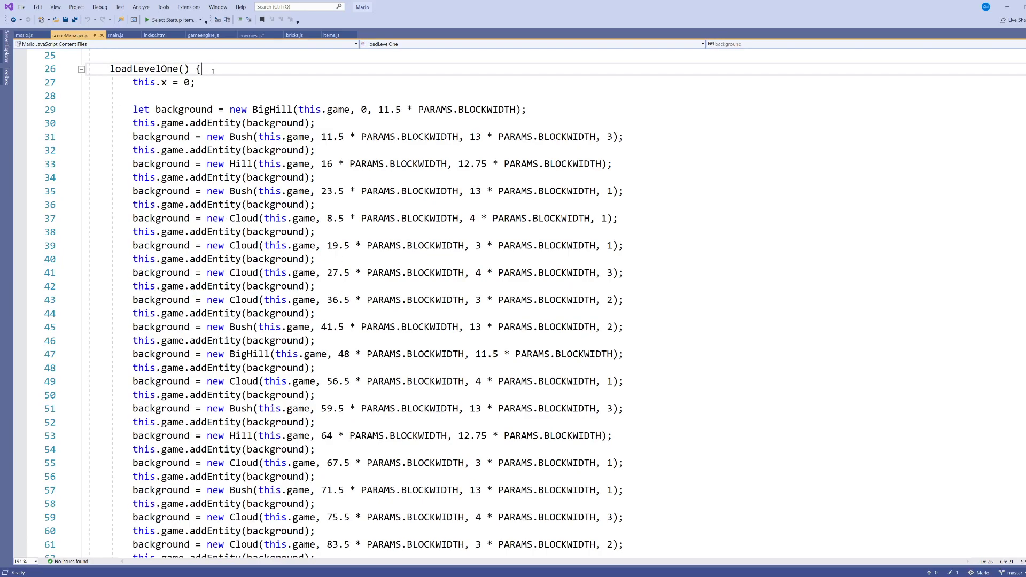
scroll(222, 114, down, 1)
scroll(229, 122, down, 1)
scroll(240, 137, down, 13)
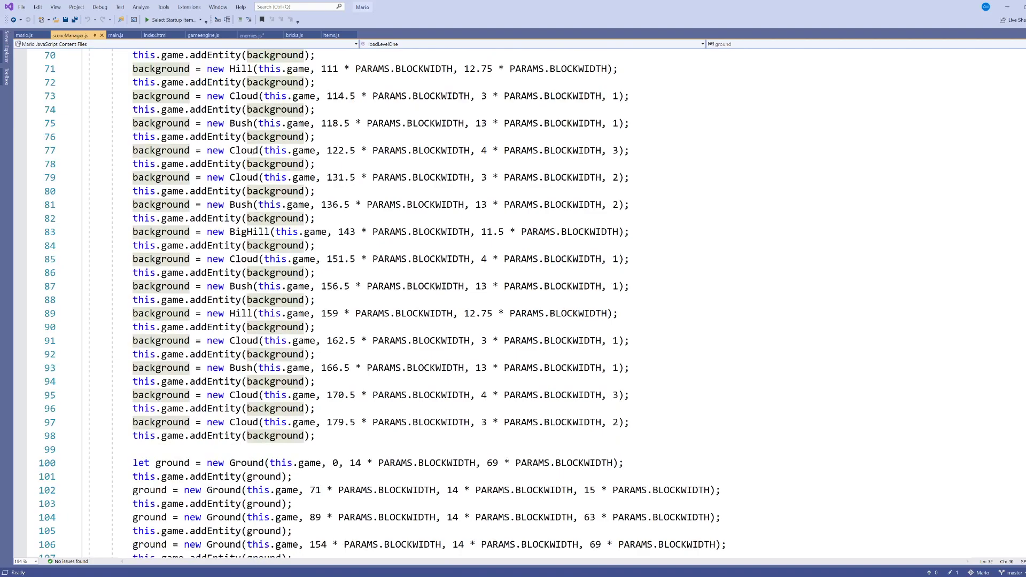
scroll(252, 150, down, 17)
scroll(338, 305, down, 9)
scroll(338, 305, down, 6)
scroll(339, 305, down, 3)
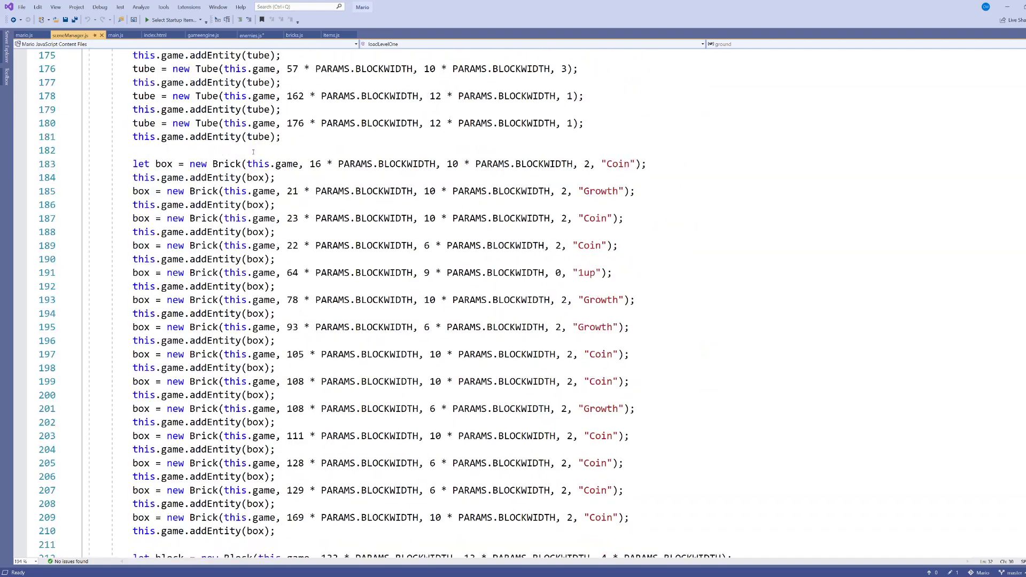
scroll(338, 305, down, 5)
scroll(513, 301, down, 4)
scroll(513, 301, down, 9)
scroll(514, 300, down, 7)
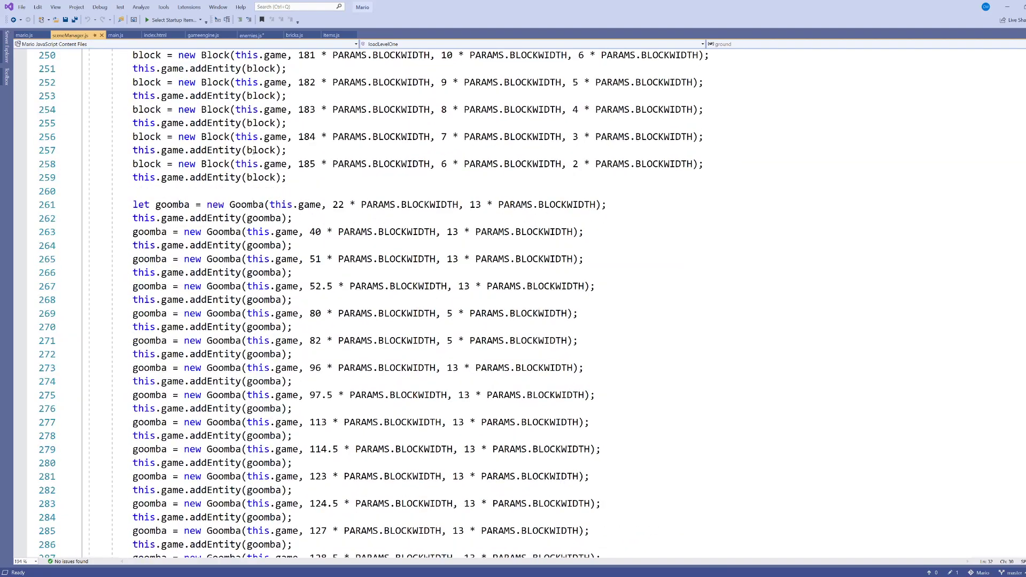
scroll(513, 301, down, 2)
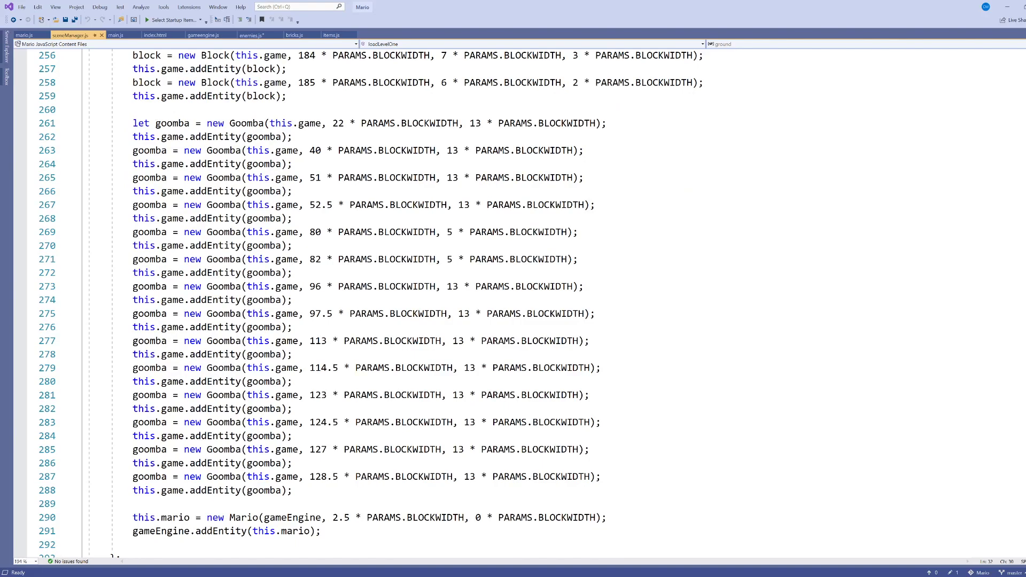
Duplicate the Goomba spawn on lines 261–262 and rename the first copy to Koopa
drag(155, 123, 89, 148)
key(ctrl+c)
key(ctrl+v)
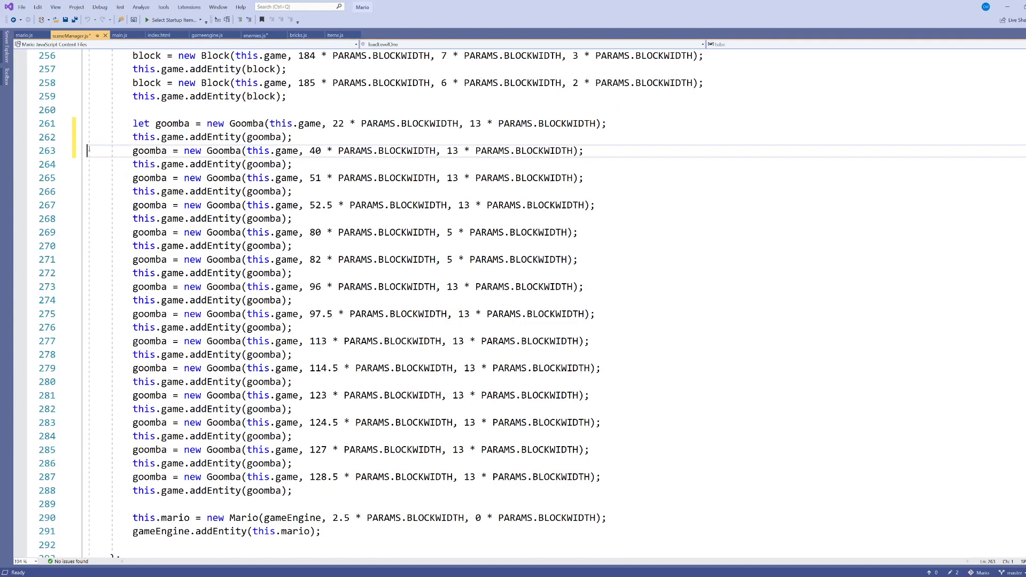
key(Up)
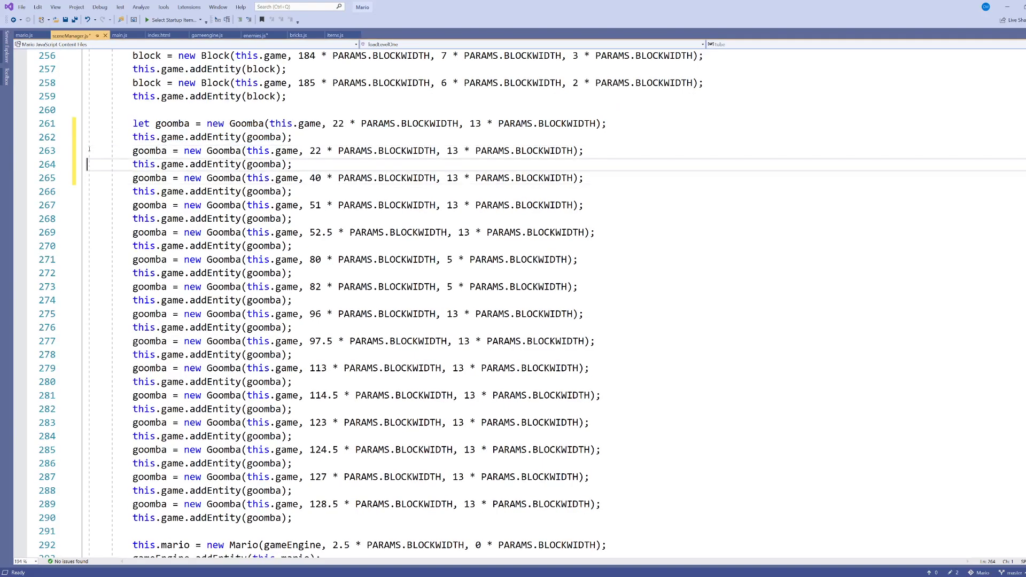
key(Up)
key(Up)
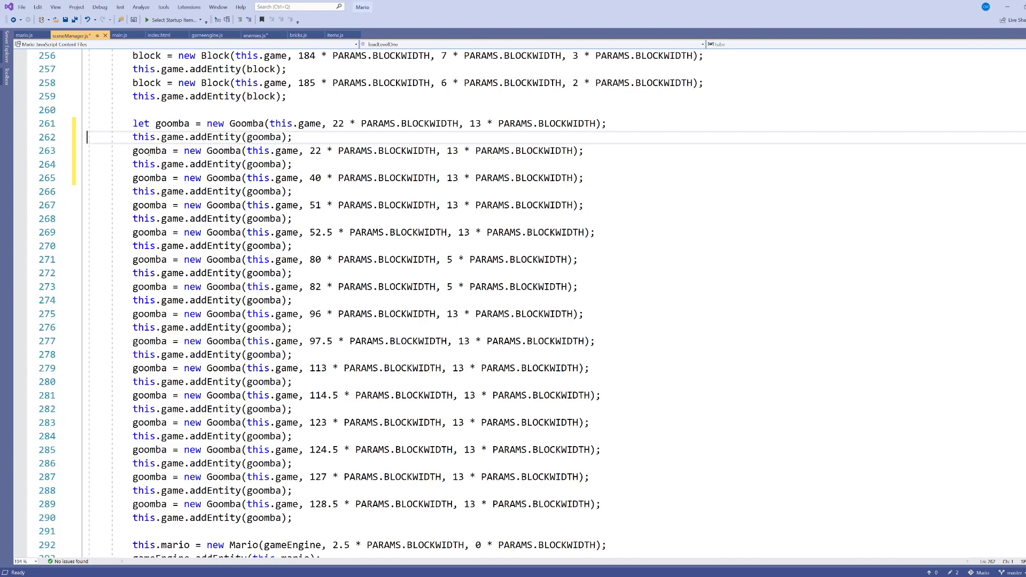
click(301, 124)
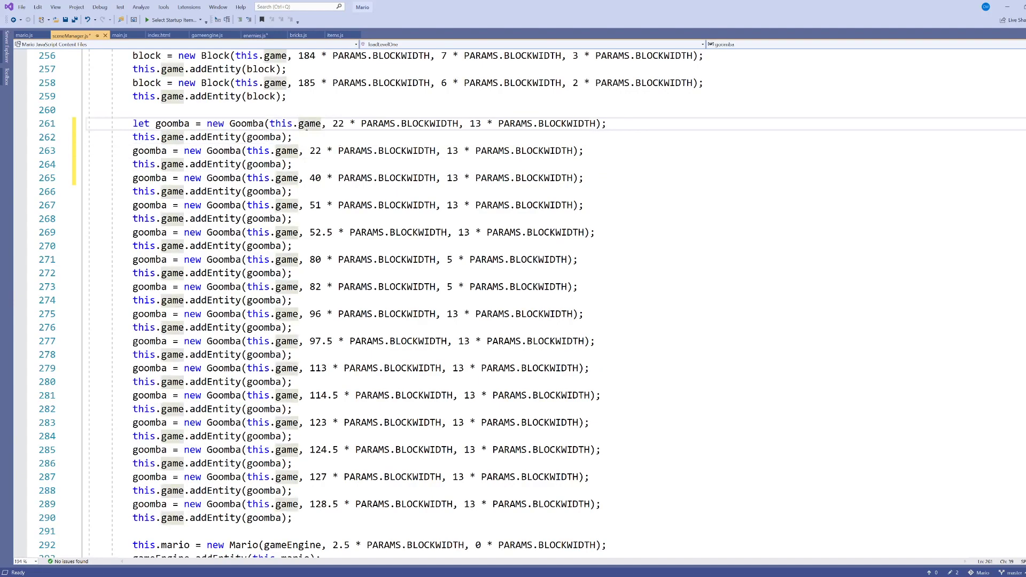
click(264, 124)
key(BackSpace)
key(BackSpace)
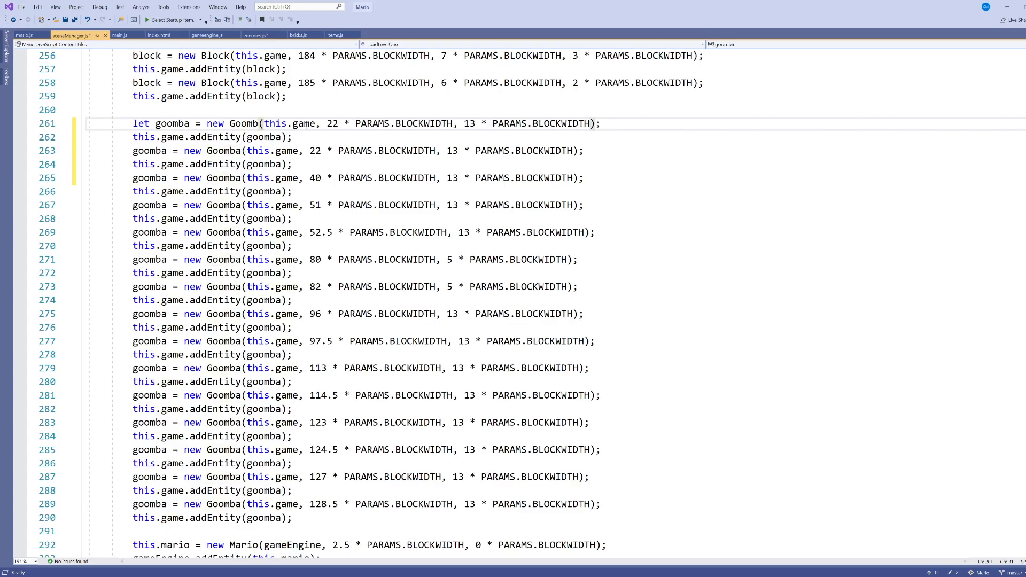
key(BackSpace)
key(BackSpace)
key(BackSpace)
key(BackSpace)
text(Koo)
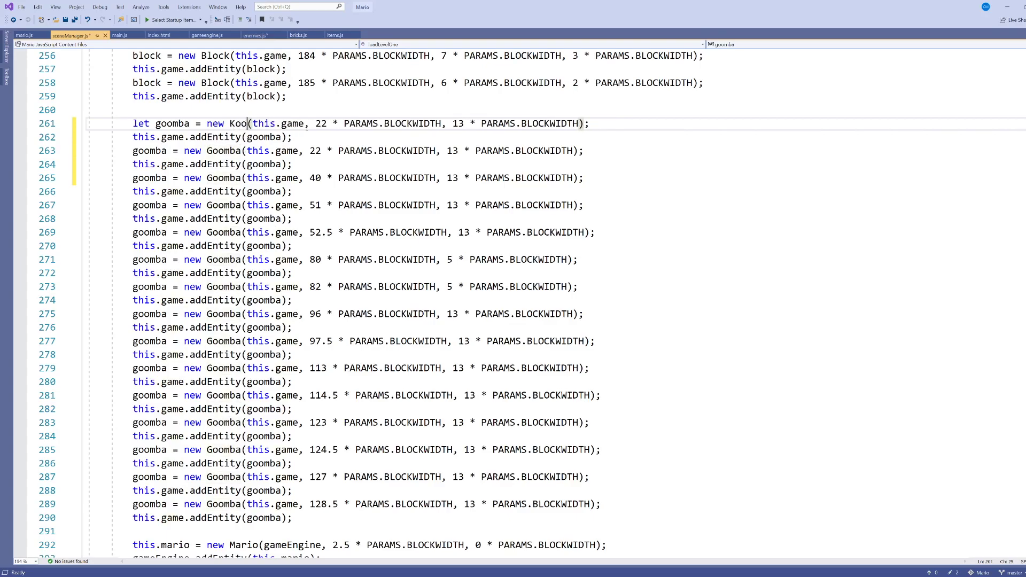
text(pa)
Change the Koopa's x position from 22 to 12 blocks, then save and run
click(160, 138)
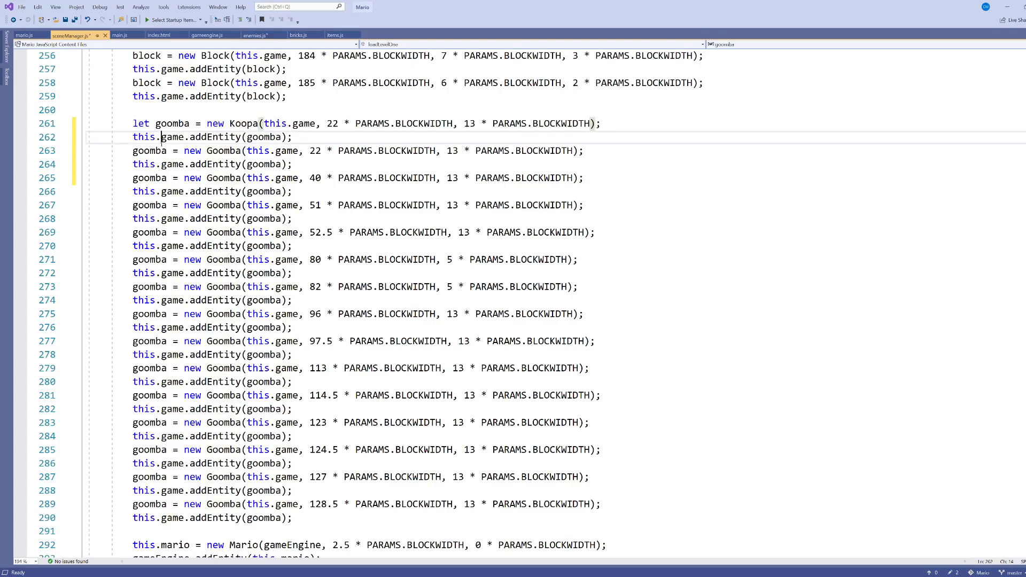
click(322, 151)
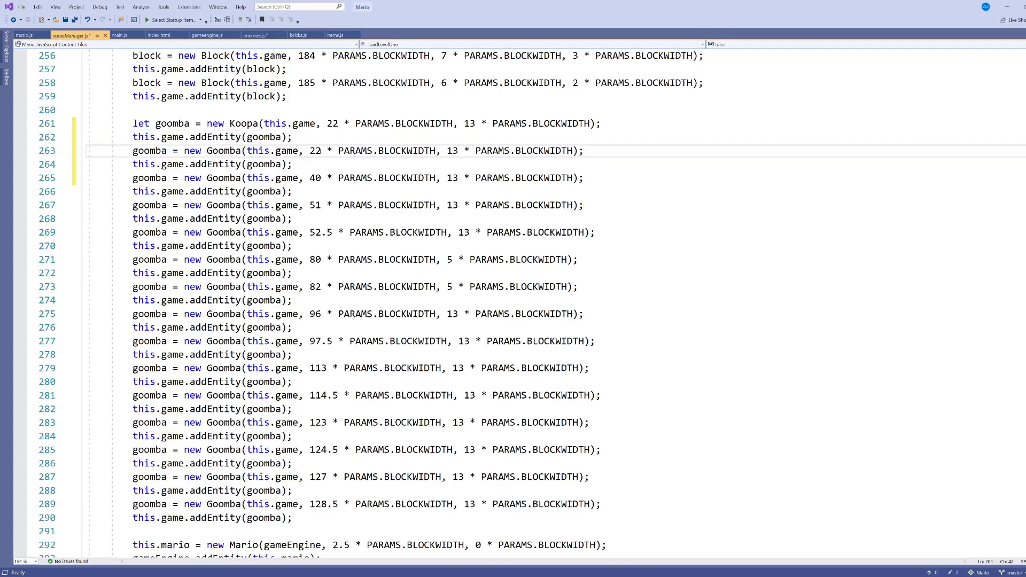
click(345, 124)
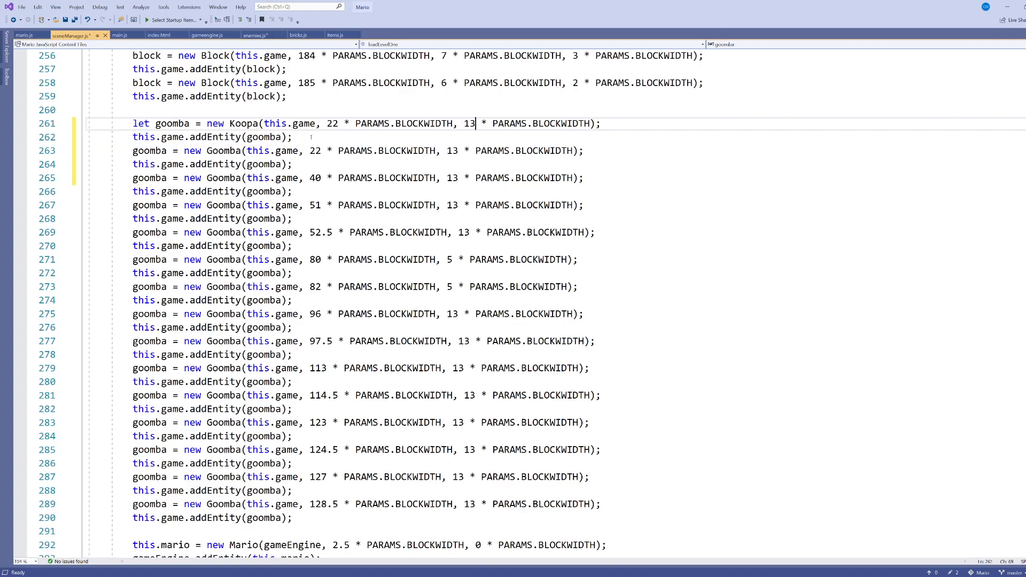
click(228, 151)
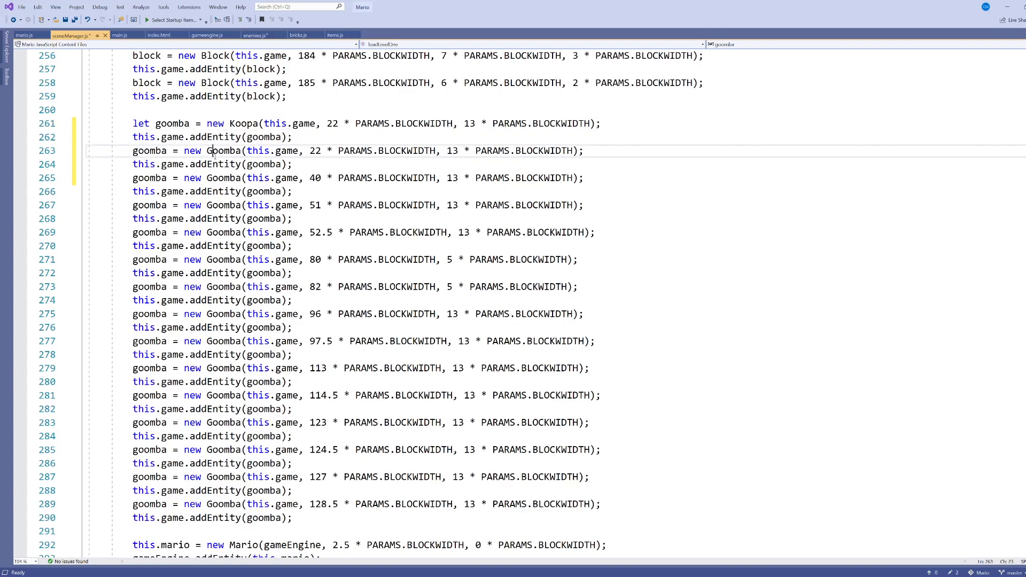
click(315, 124)
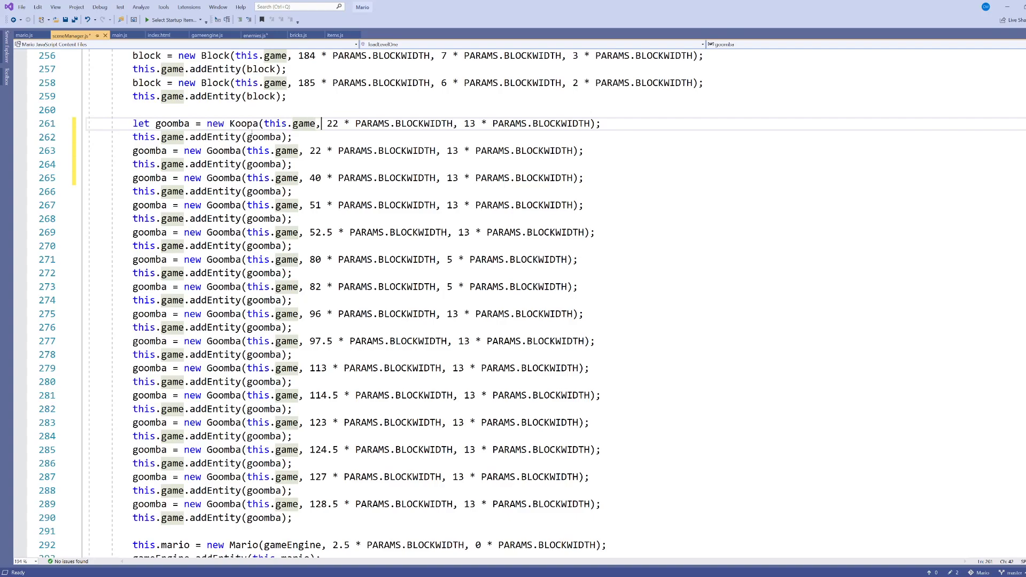
key(Right)
key(Right)
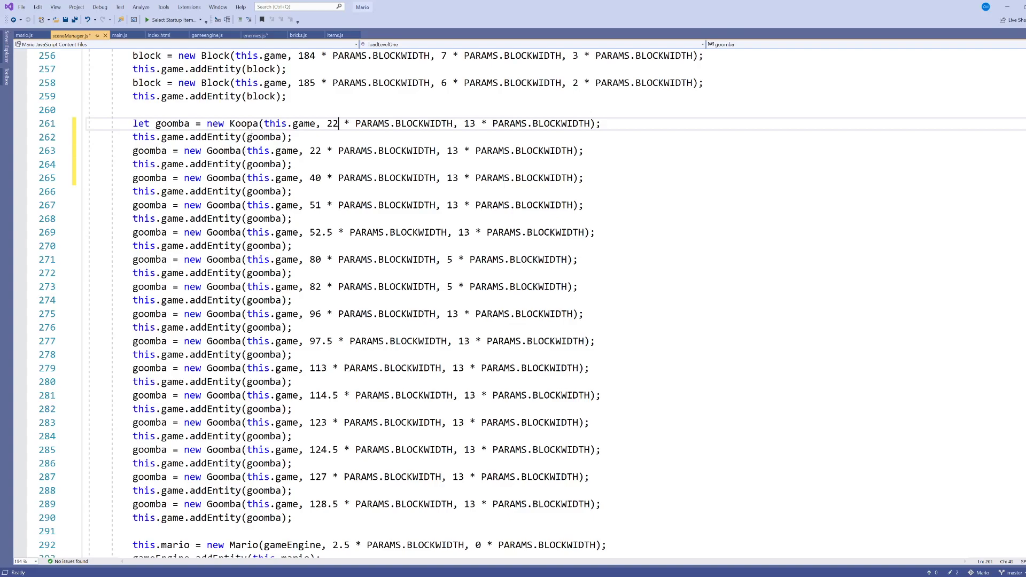
key(BackSpace)
key(BackSpace)
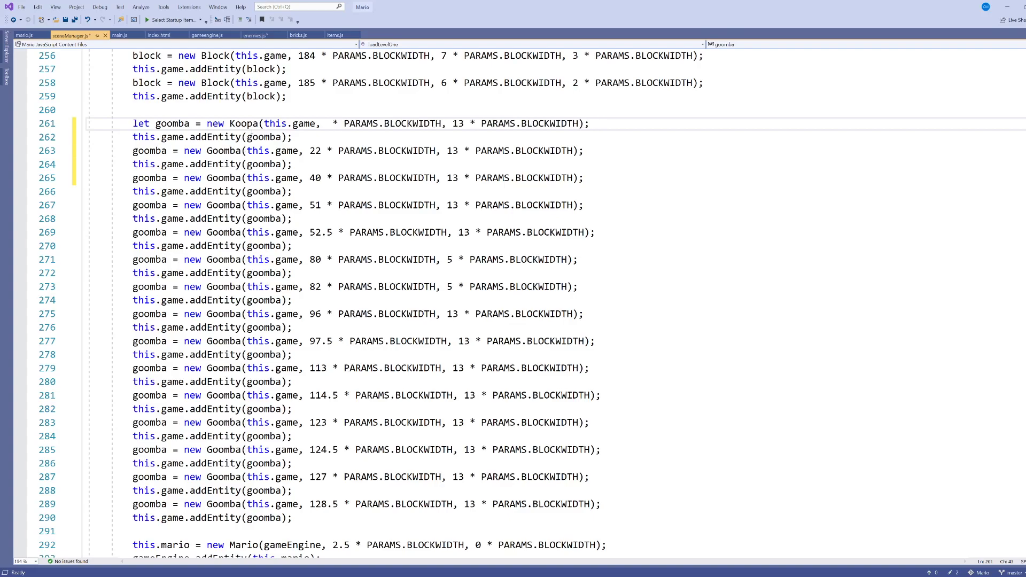
text(12)
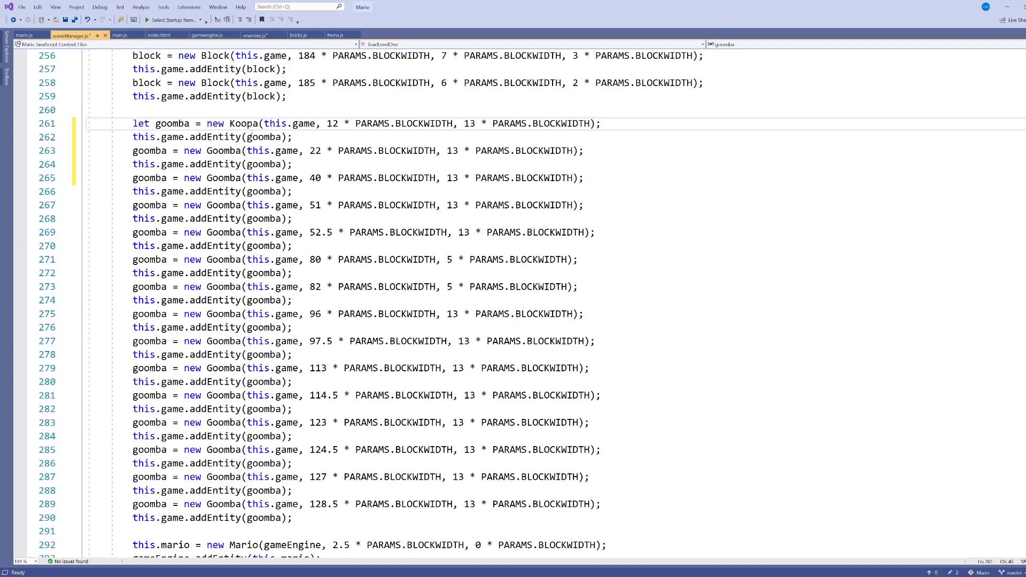
key(ctrl+s)
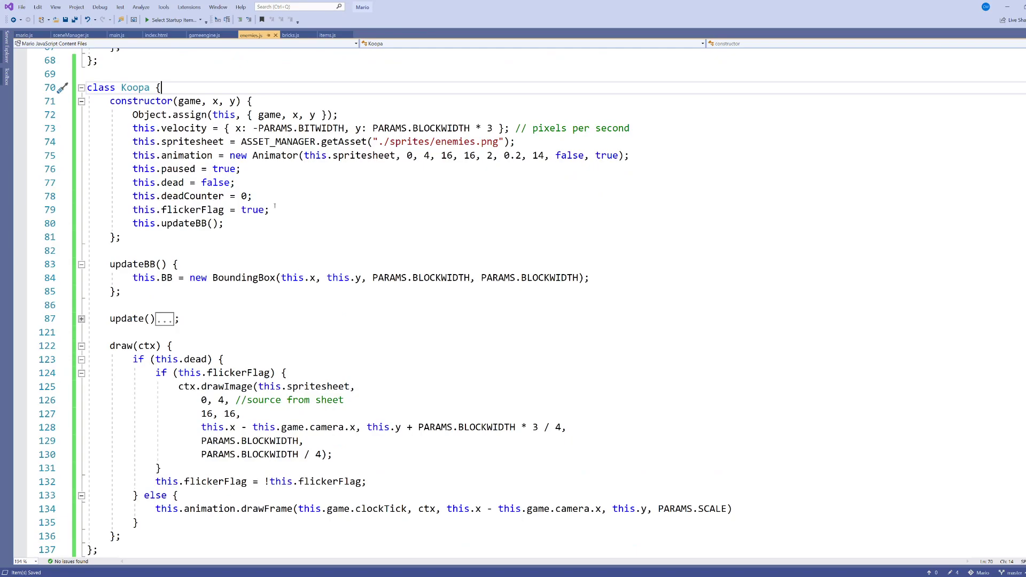
Change the Koopa Animator's start coordinates from 0, 4 to 150, 0
click(274, 207)
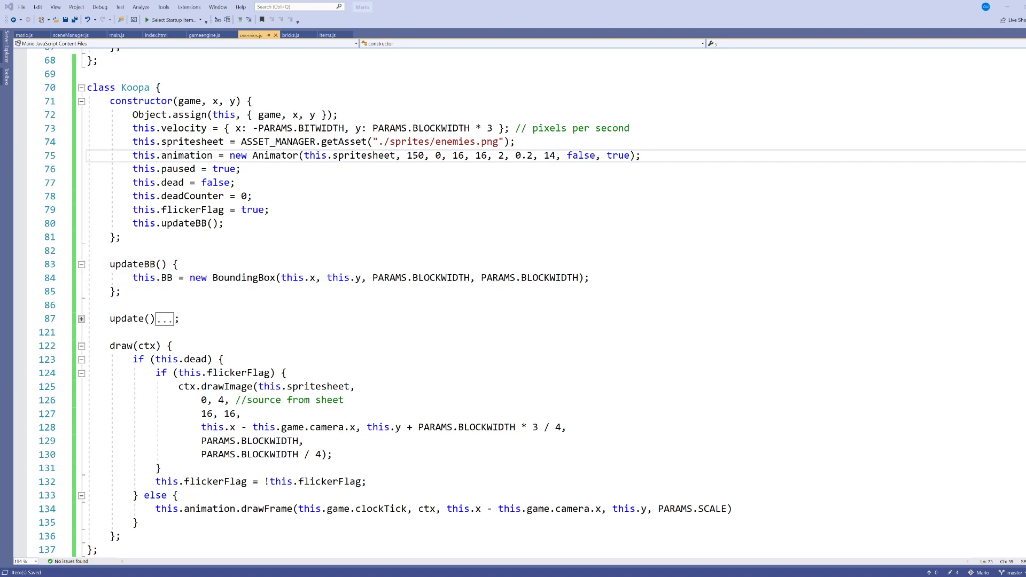
click(429, 155)
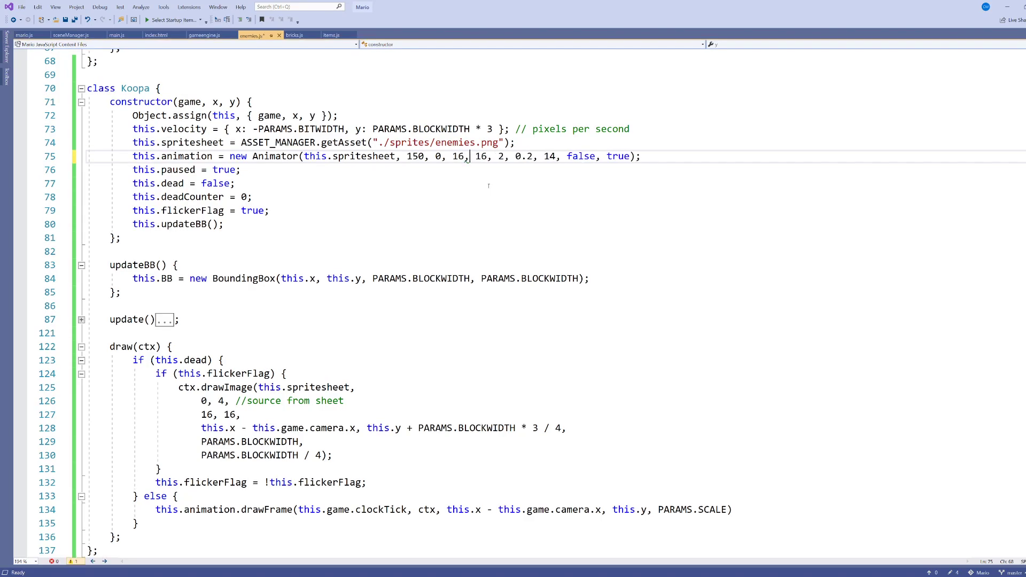
Change the Koopa Animator's frame height from 16 to 24 on line 75
key(Right)
key(Right)
key(Right)
key(BackSpace)
key(BackSpace)
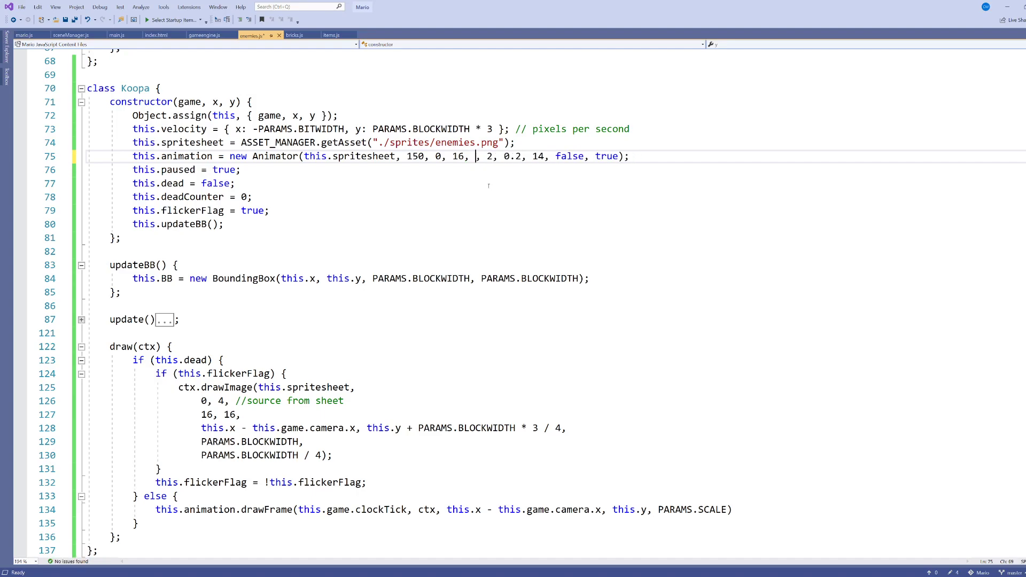
text(24)
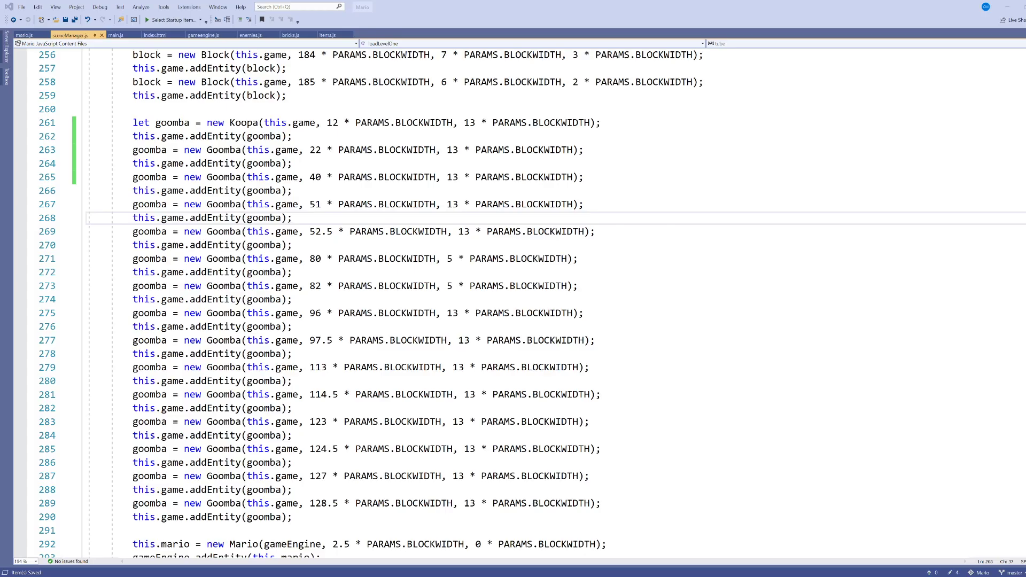
Change the Koopa spawn height on line 261 from 13 to 12.5 and save sceneManager.js
click(476, 123)
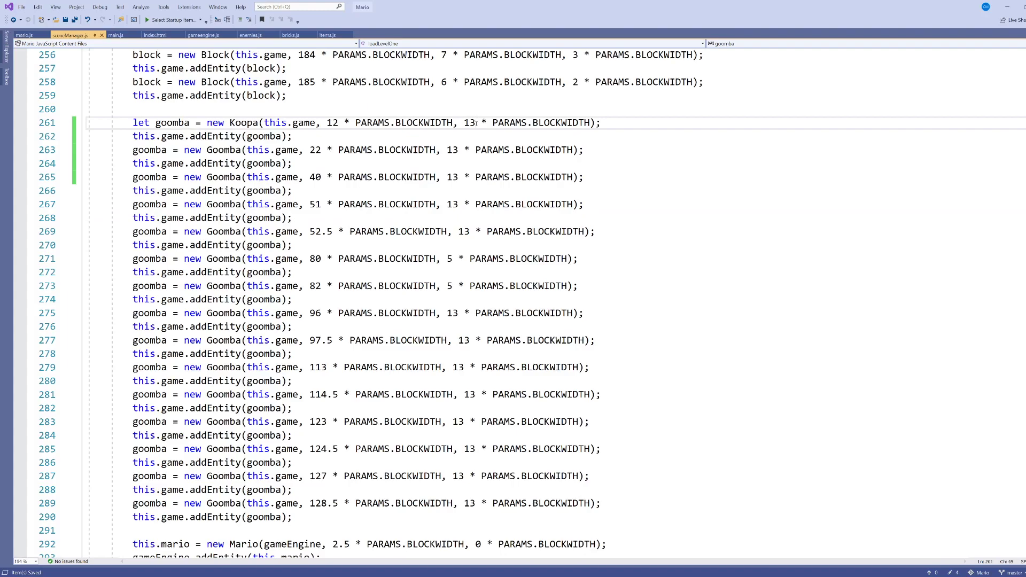
key(BackSpace)
text(2.5)
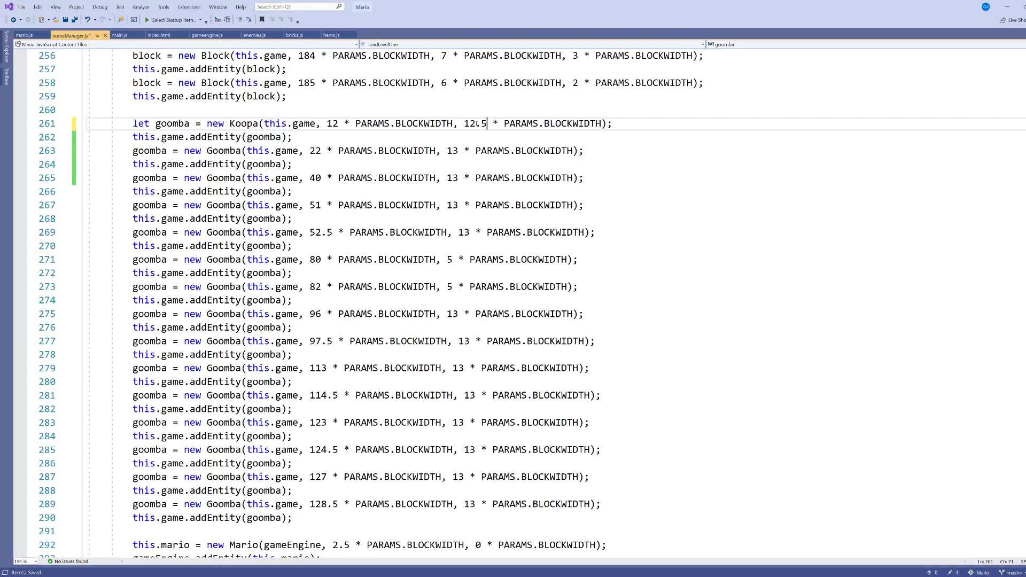
click(496, 126)
key(ctrl+s)
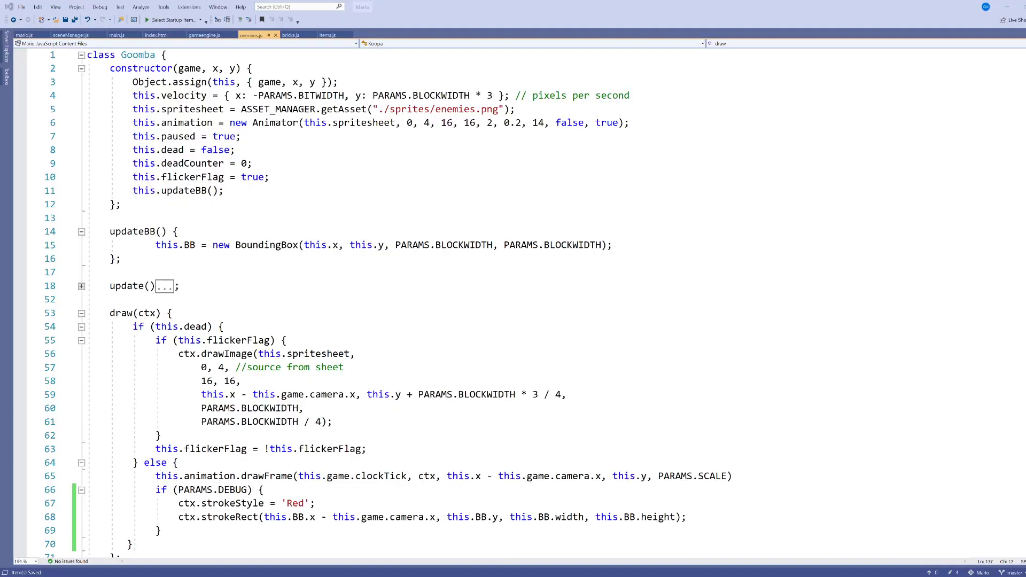
Add a this.animations = [] line and convert this.animation = into this.animations.push(...)
click(265, 122)
scroll(265, 122, down, 20)
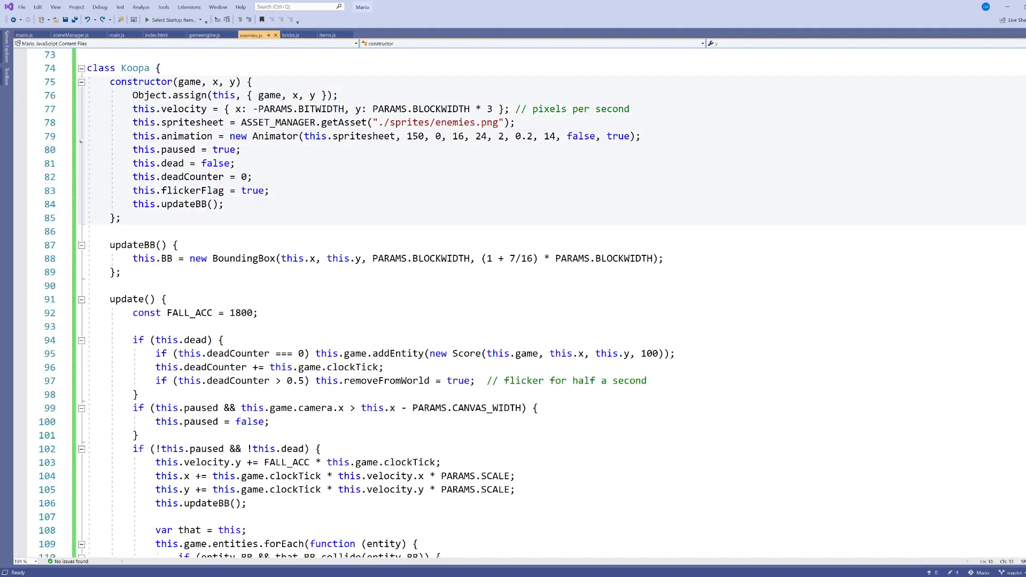
click(80, 136)
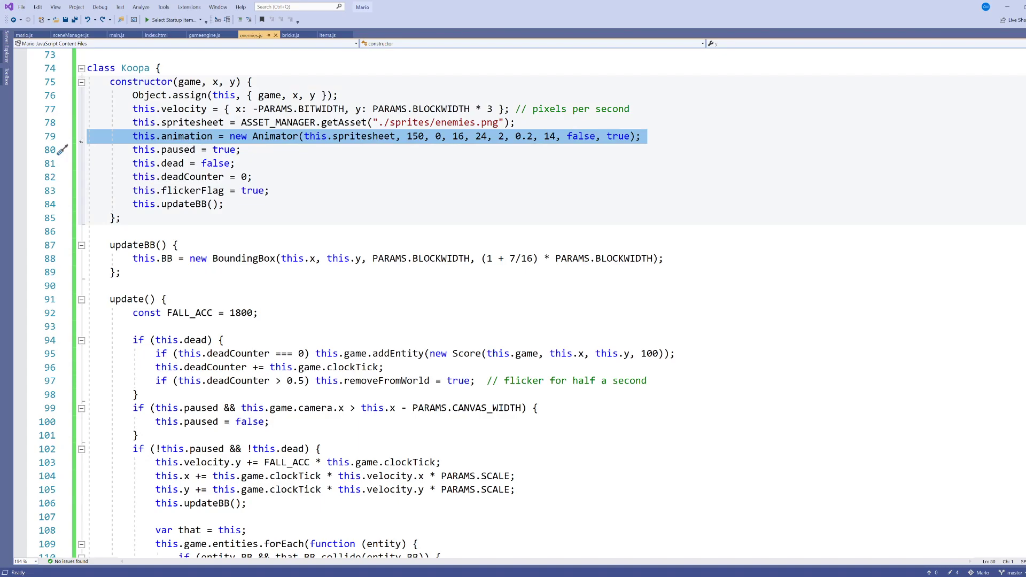
click(87, 136)
key(Return)
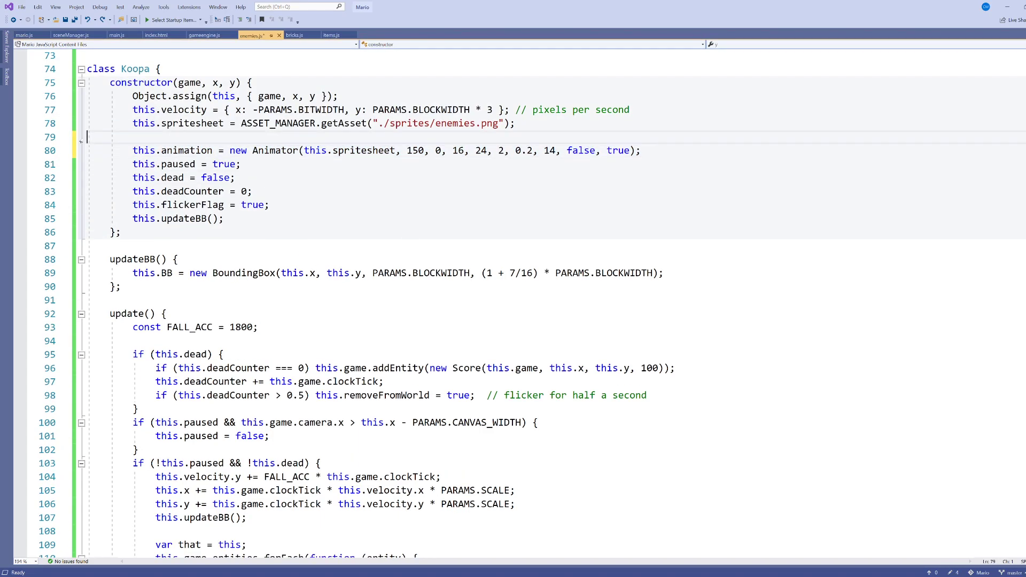
text(this)
text(.animations)
text( = [];)
key(Right)
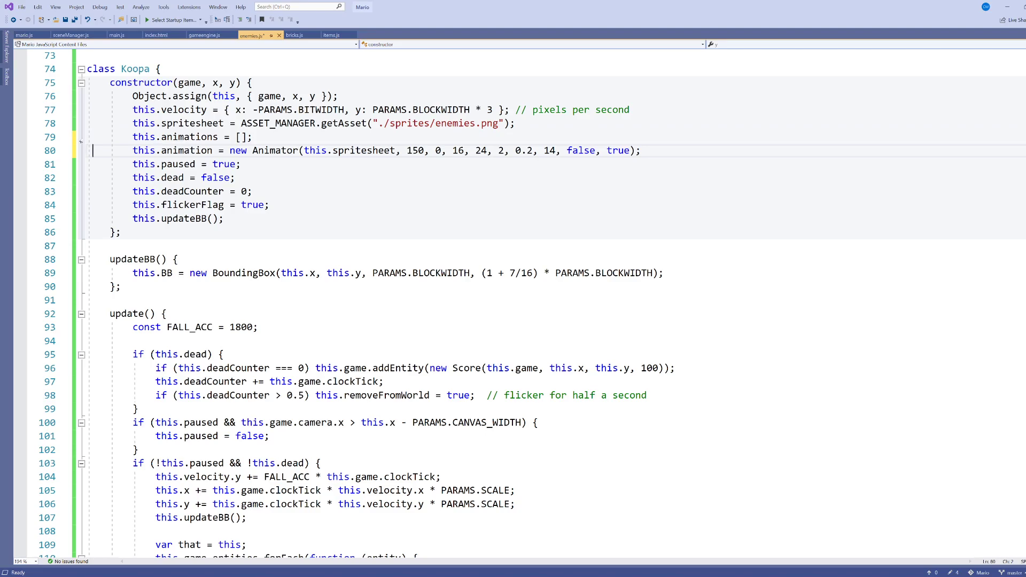
click(149, 150)
key(Right)
text(s)
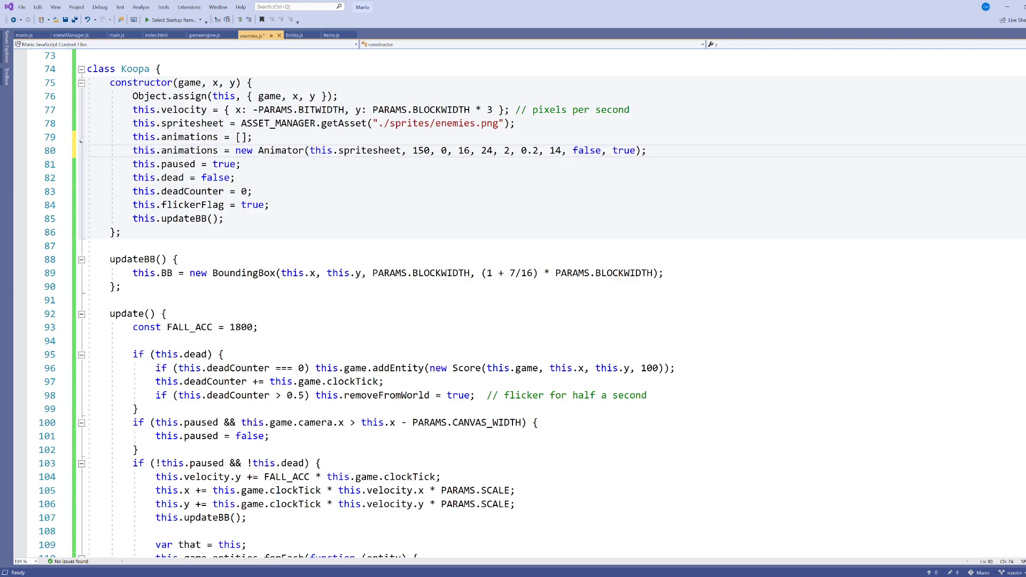
text(.push)
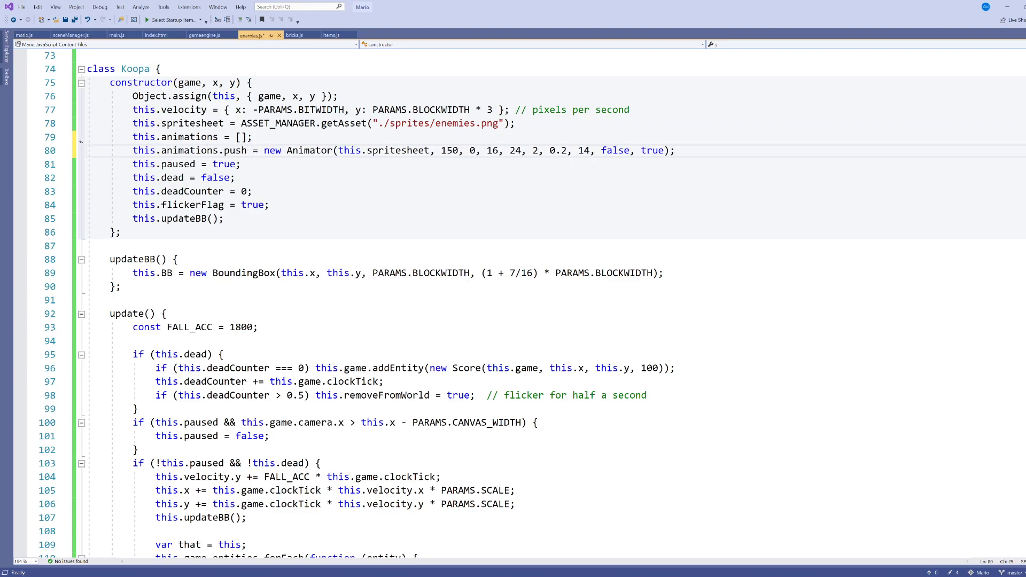
key(Delete)
key(Delete)
text(()
key(Delete)
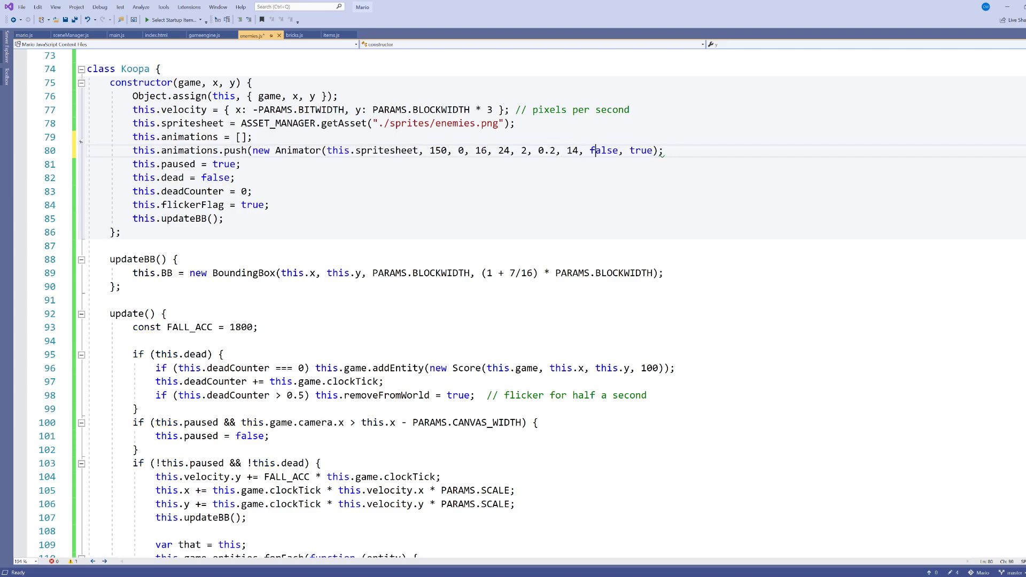
Add a facing parameter to the Koopa constructor and its Object.assign call
click(657, 150)
text())
key(Up)
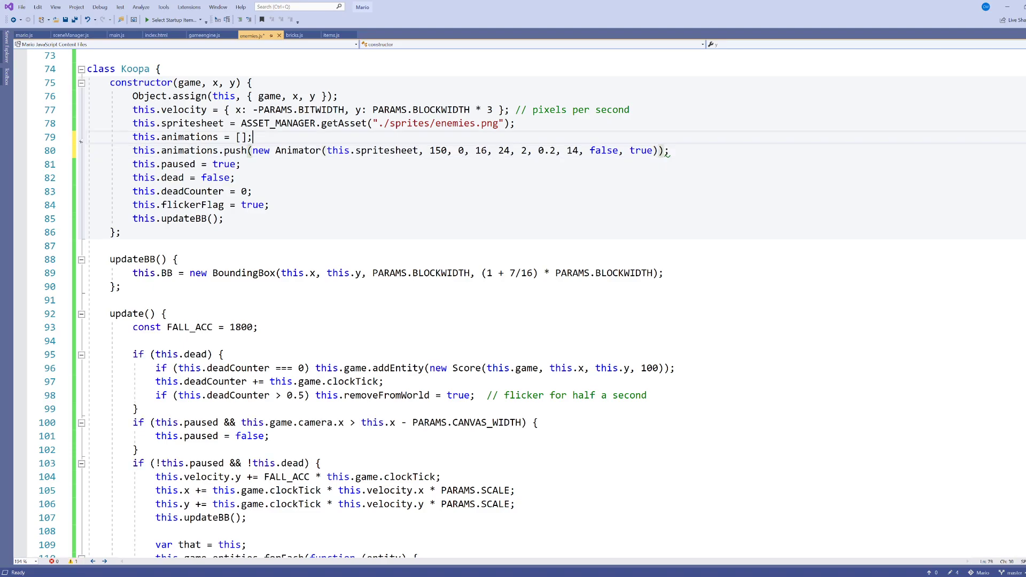
key(Up)
key(Up)
key(Up)
key(Up)
key(Left)
key(Left)
key(Left)
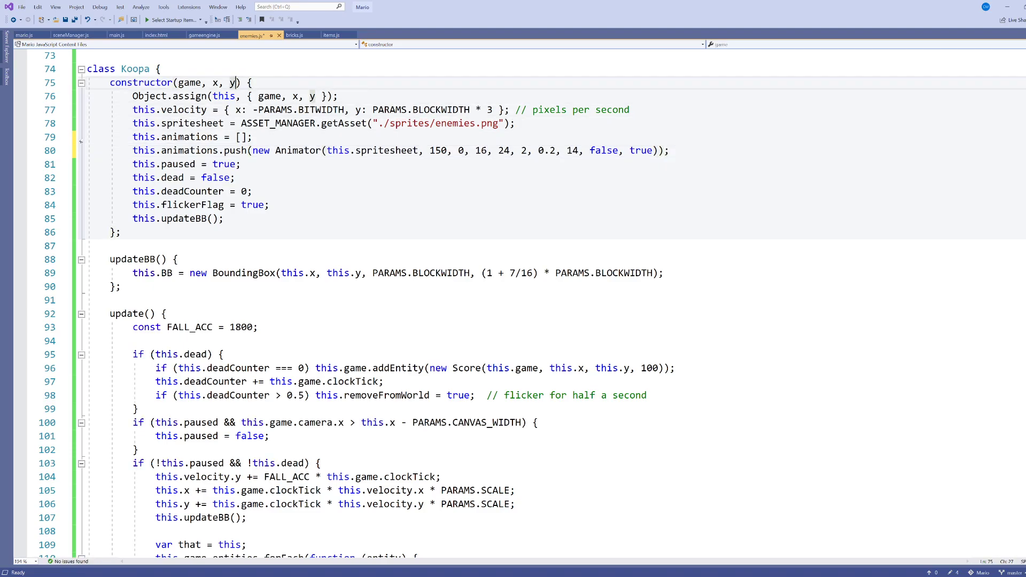
text(, facing)
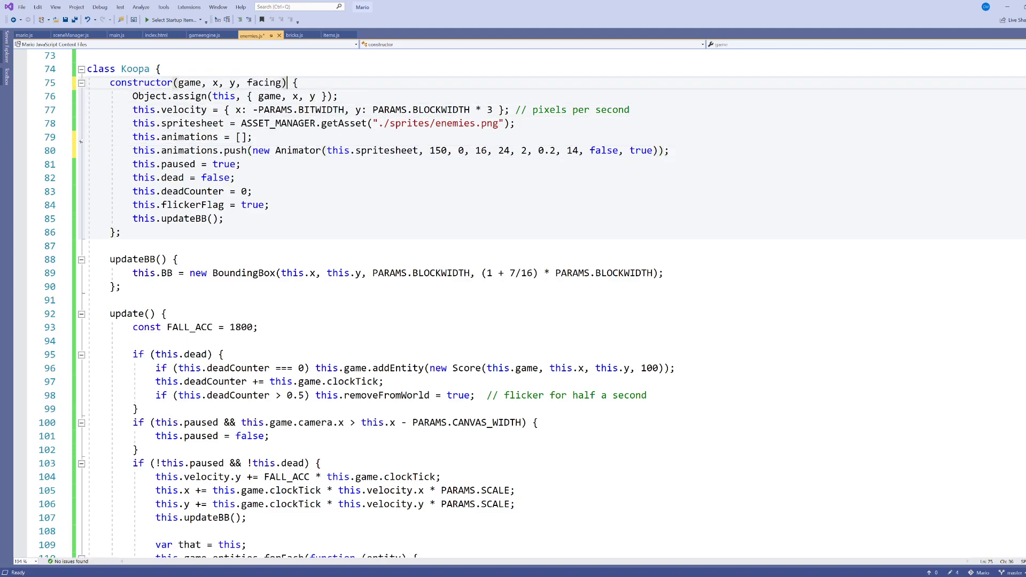
key(Down)
key(Right)
key(Right)
key(Right)
key(Right)
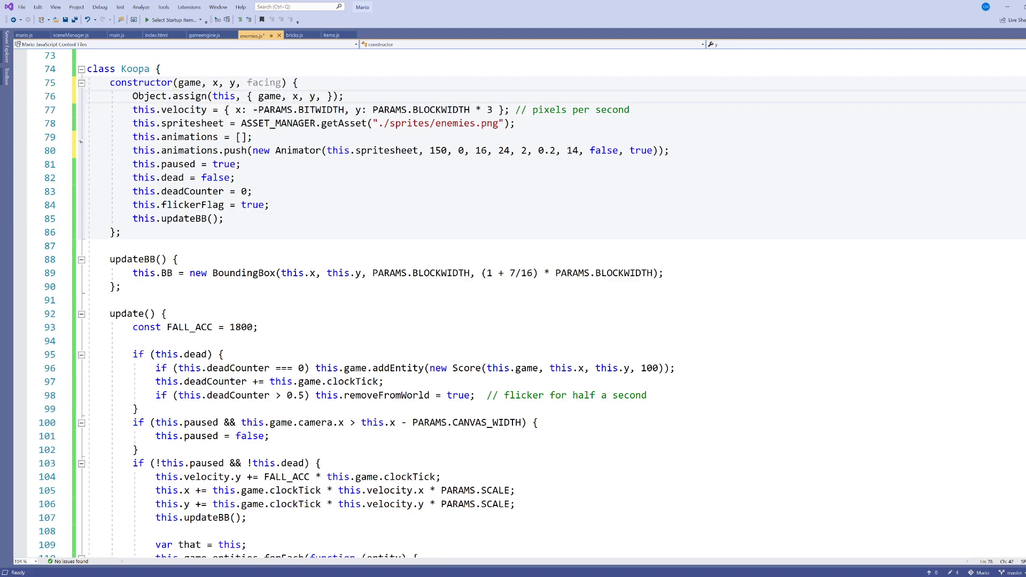
text(, facing)
key(Down)
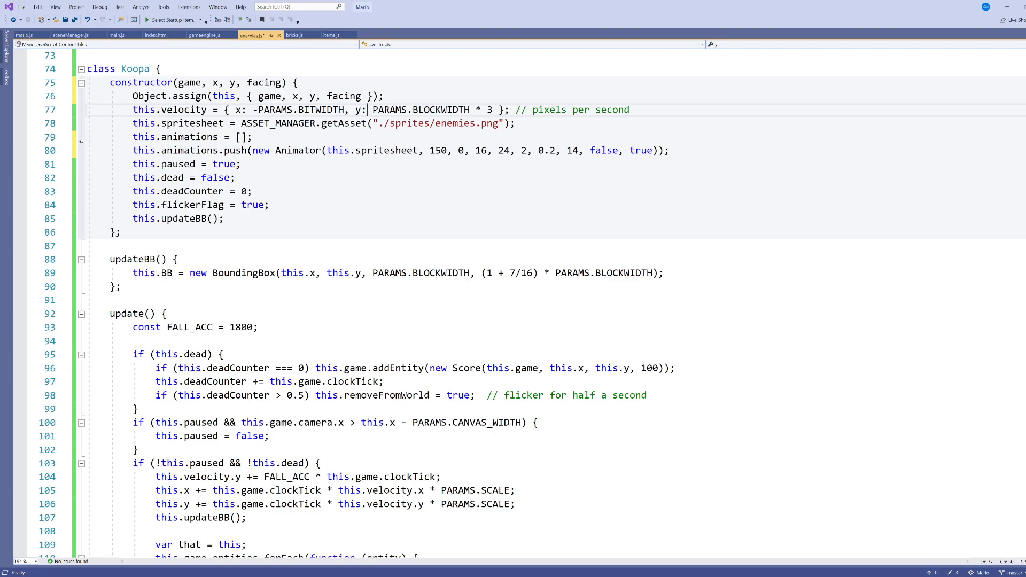
Duplicate the Animator push line to create the second walking animation
key(Down)
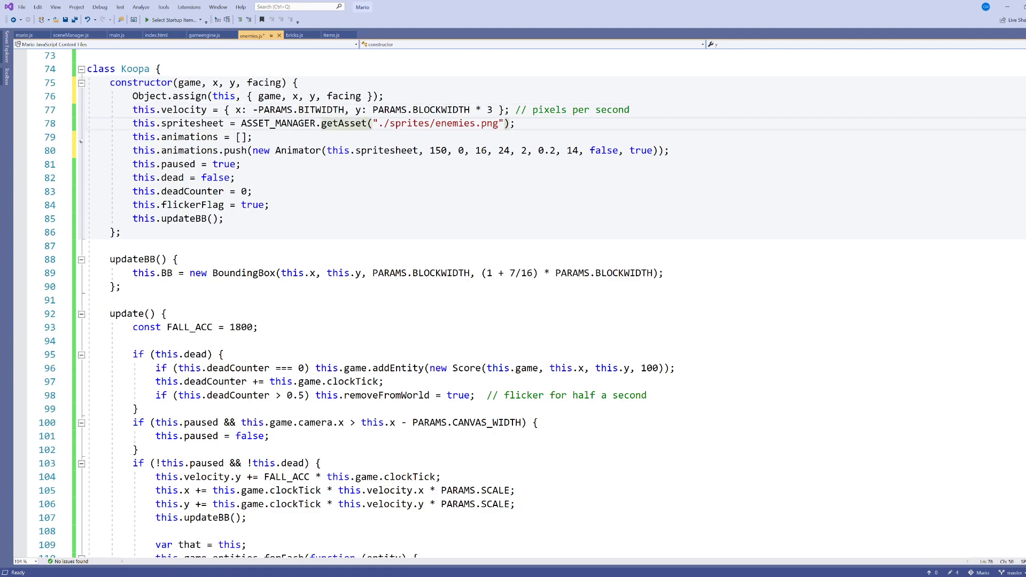
key(Down)
key(Down)
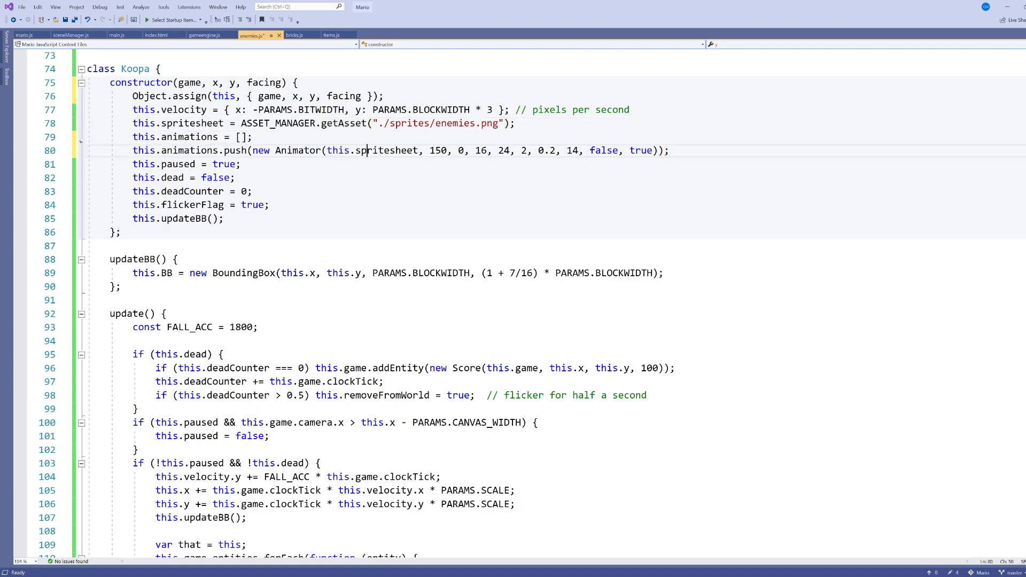
key(Home)
key(Home)
key(shift+Down)
key(ctrl+c)
key(Left)
key(ctrl+v)
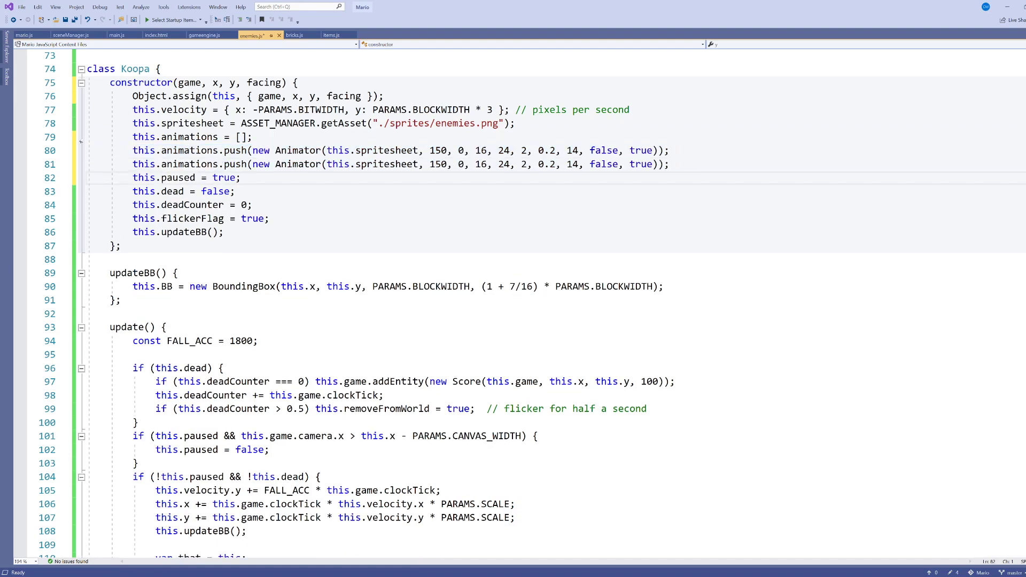
Add a facing value of 0 to the new Koopa(...) spawn call and save sceneManager.js
click(591, 149)
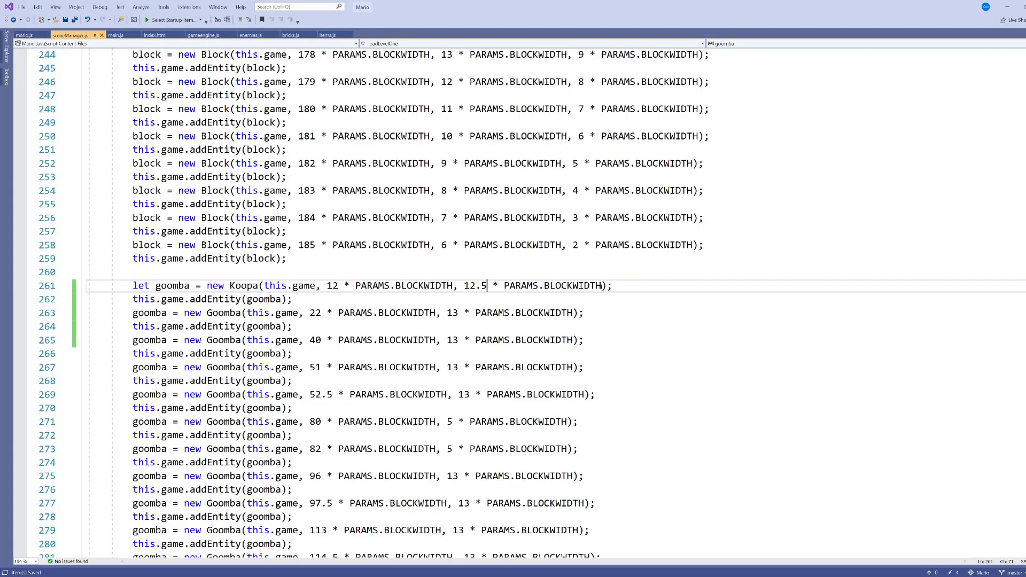
key(End)
key(Left)
key(Left)
text(, 0)
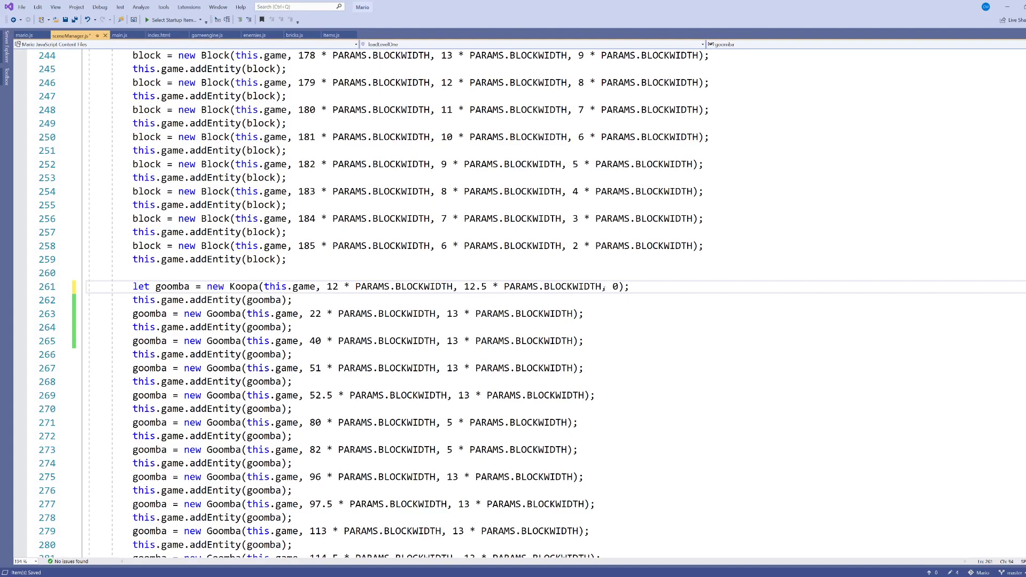
key(ctrl+s)
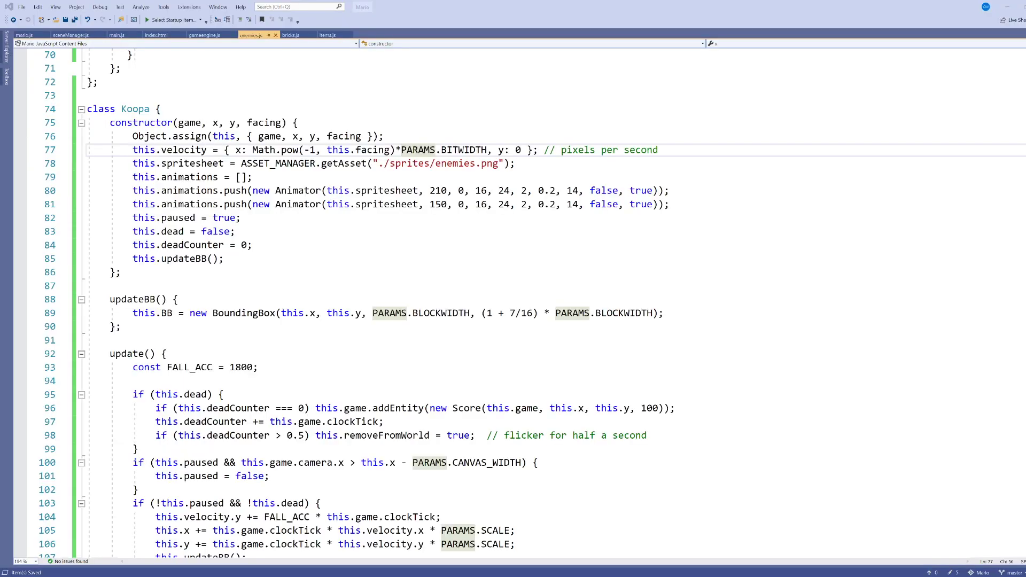
Review line 77's Koopa velocity, -1 raised to this.facing, then start a World 1-1 play-test
click(424, 150)
click(380, 150)
click(265, 151)
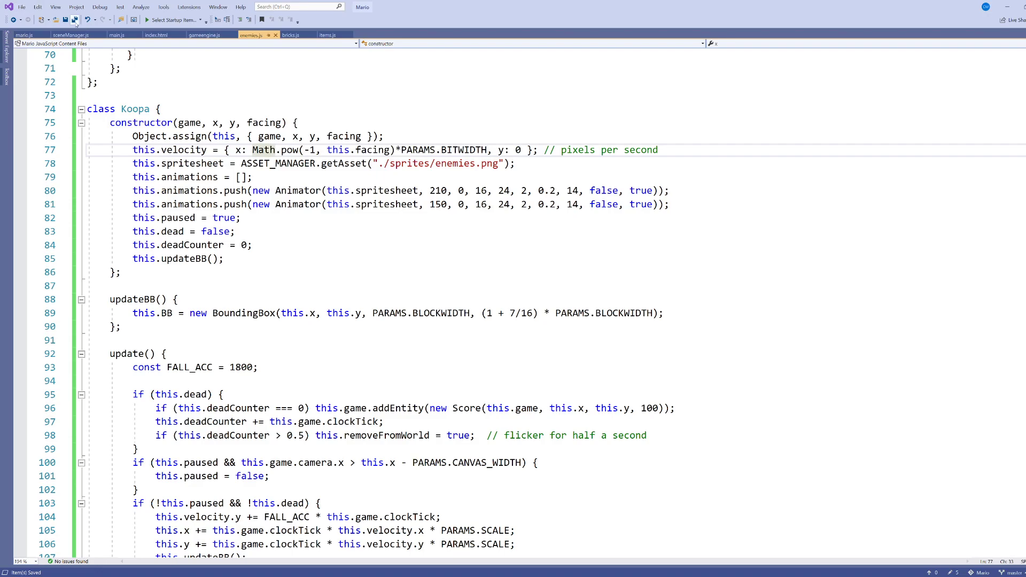
key(space)
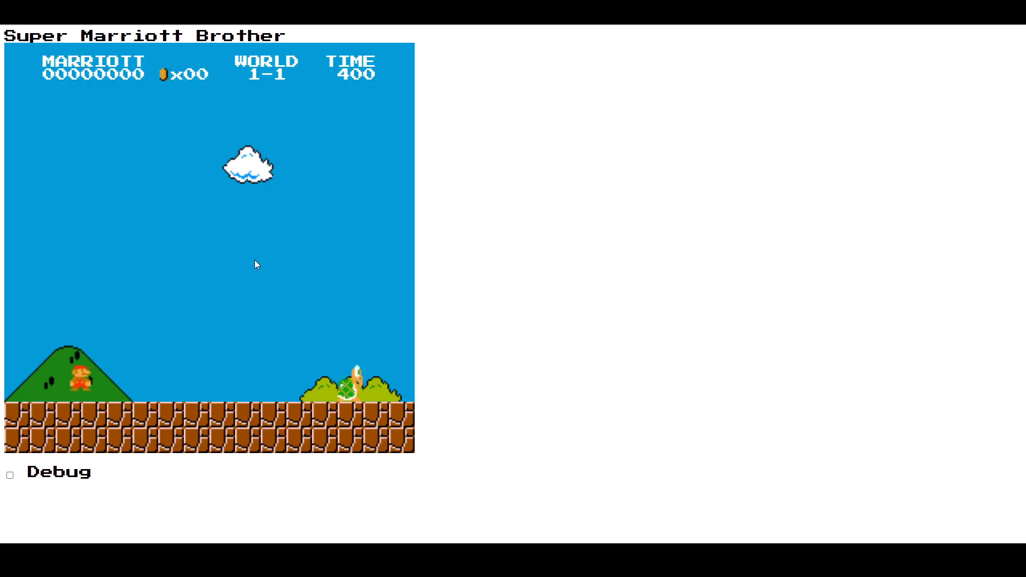